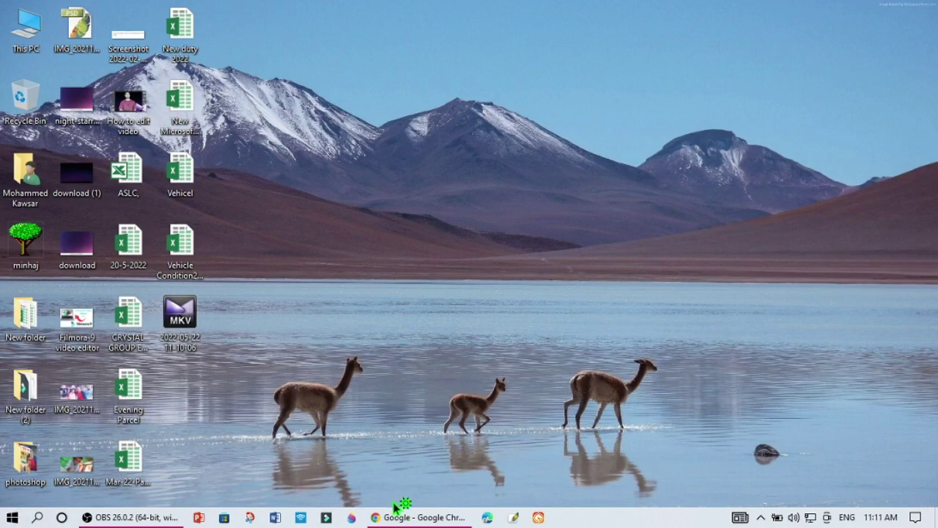
Step: Switch to Chrome and search Google for "openshot video editor"
click(399, 517)
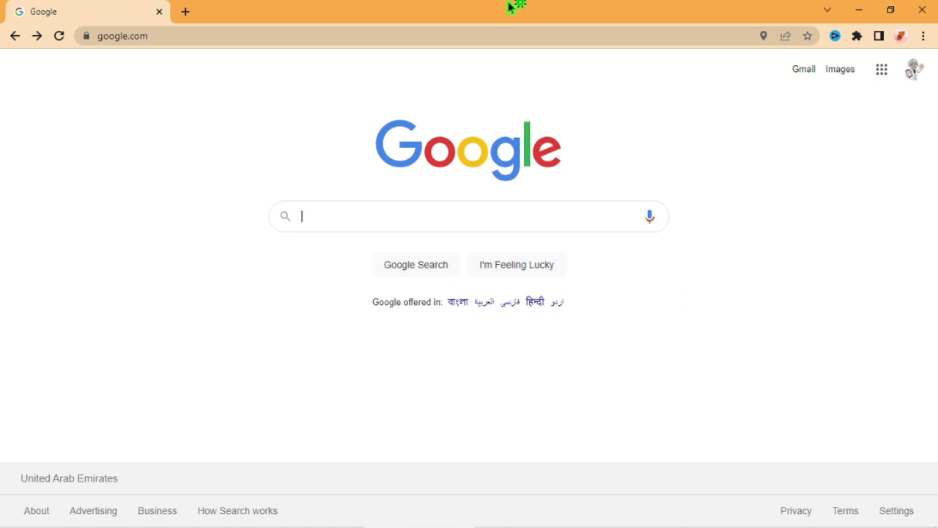
text(ope)
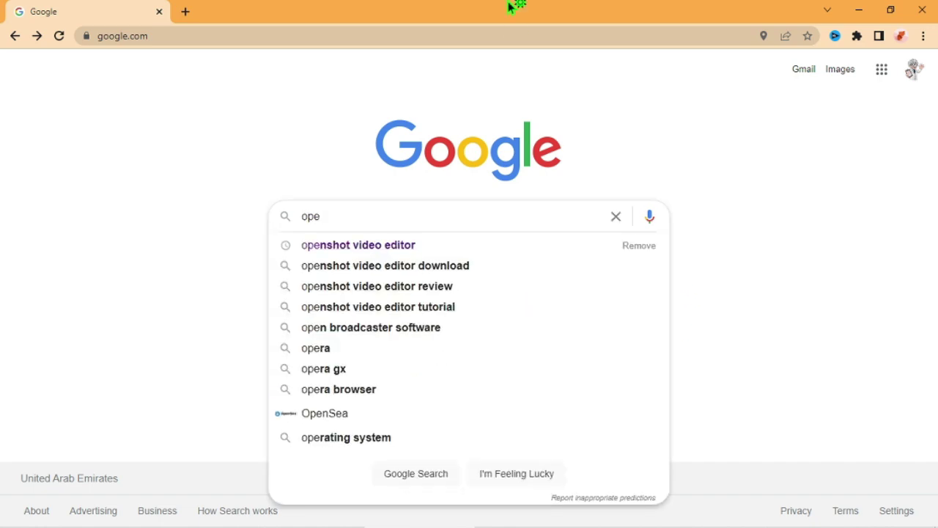
key(Down)
key(Return)
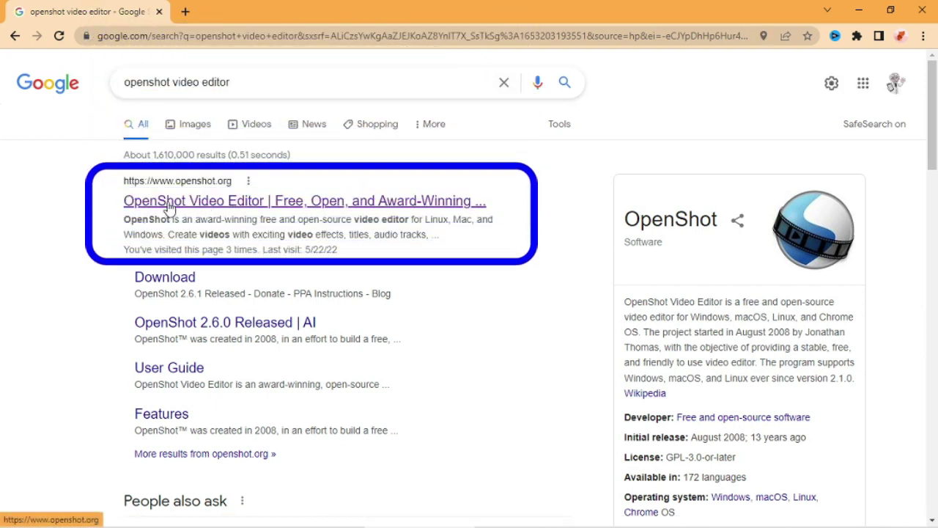
Step: Check OpenShot's initial release and supported operating systems in the search results, and open the official openshot.org site
click(278, 209)
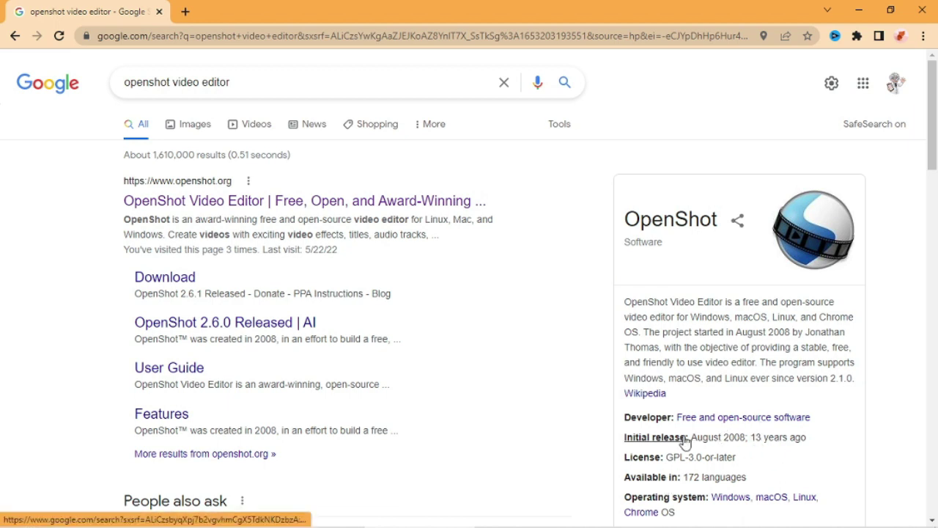
drag(807, 436, 708, 437)
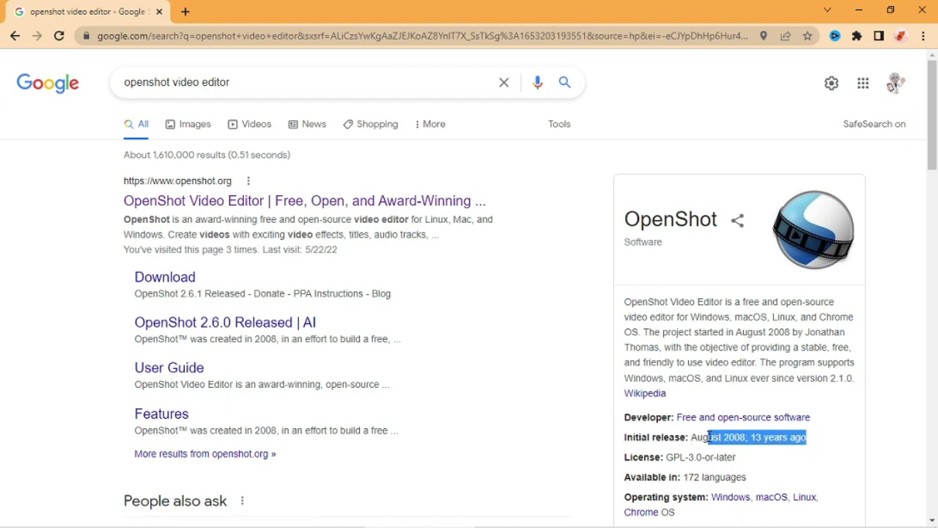
click(861, 442)
scroll(861, 442, down, 3)
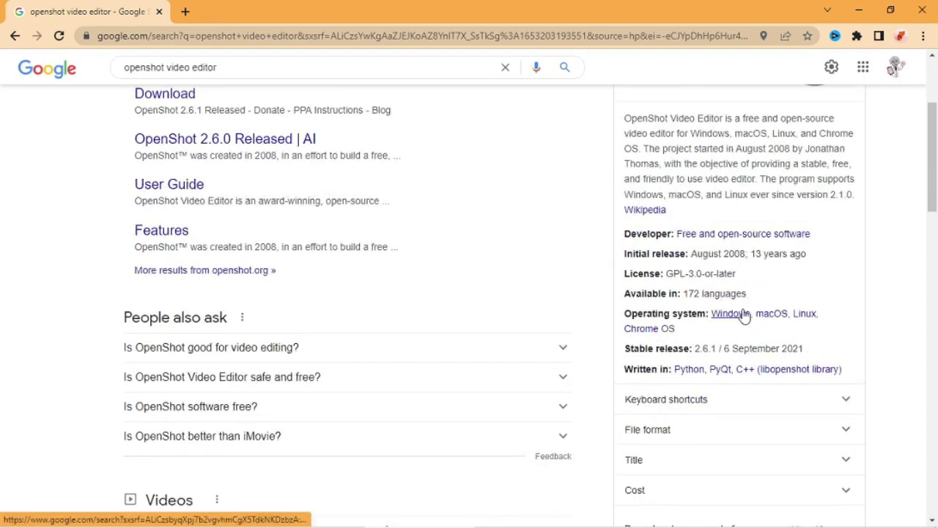
scroll(597, 306, up, 3)
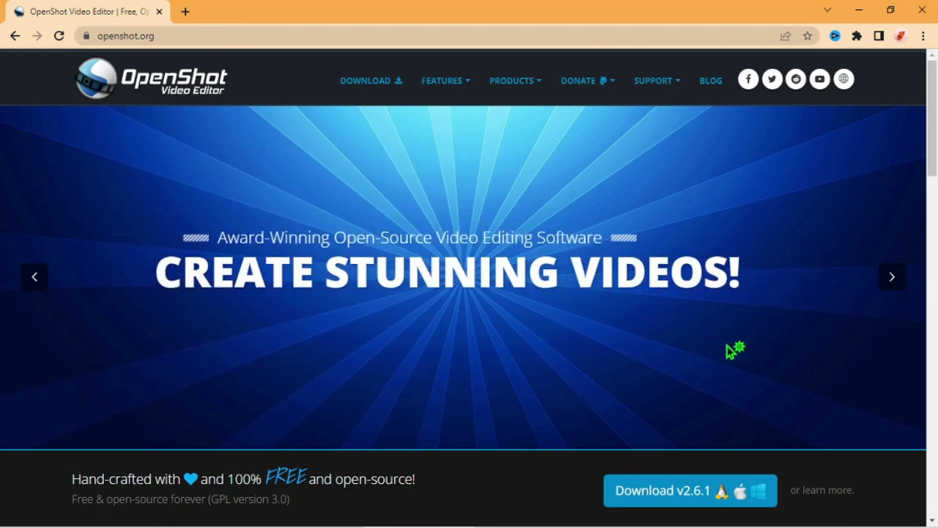
Step: Look over the OpenShot home page and open its Download page
scroll(733, 345, down, 3)
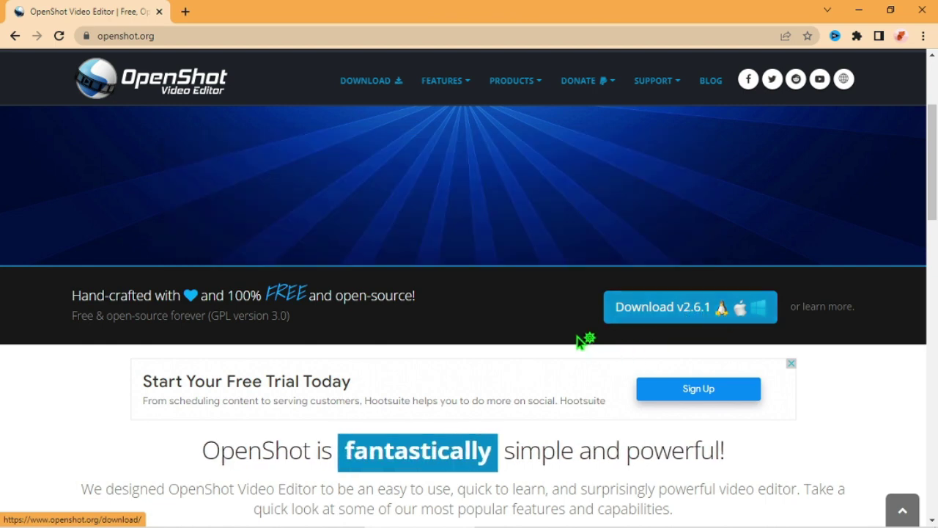
scroll(352, 313, up, 3)
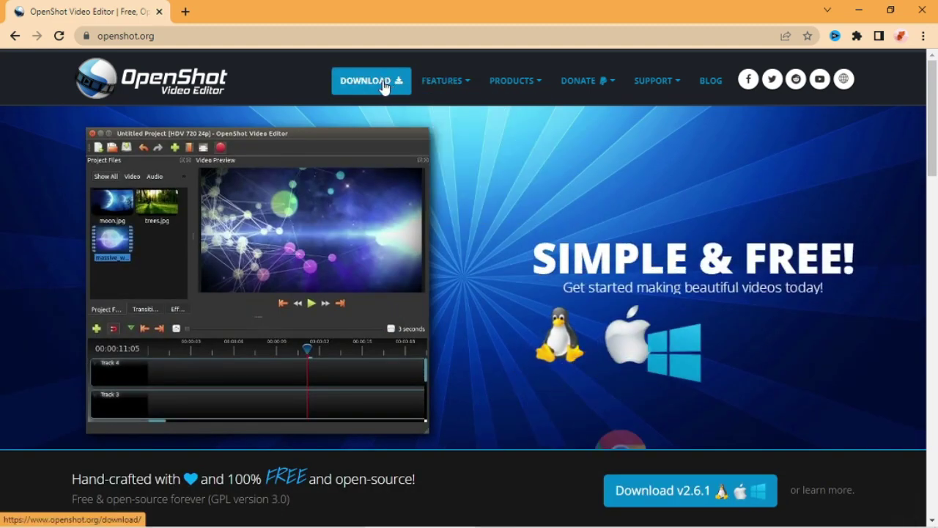
click(384, 87)
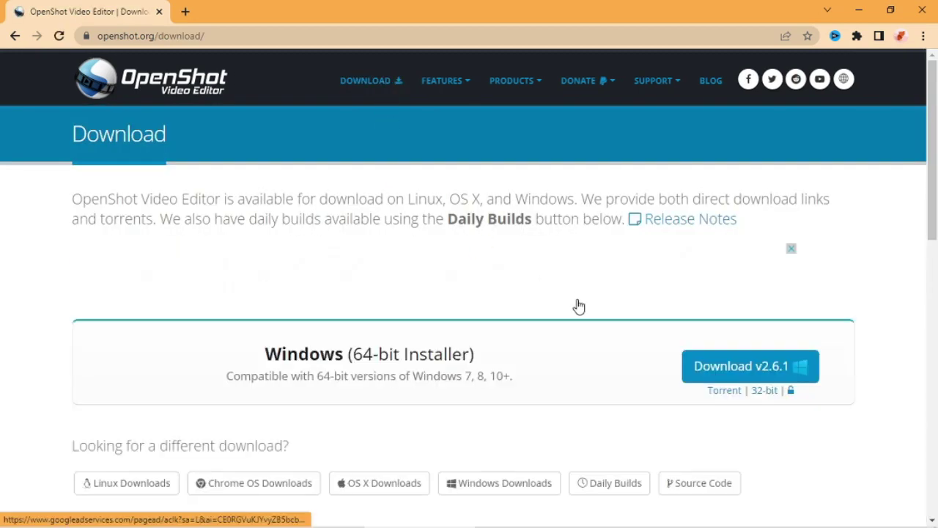
Step: Close the advertisement banner below the alternative download options
scroll(579, 306, down, 1)
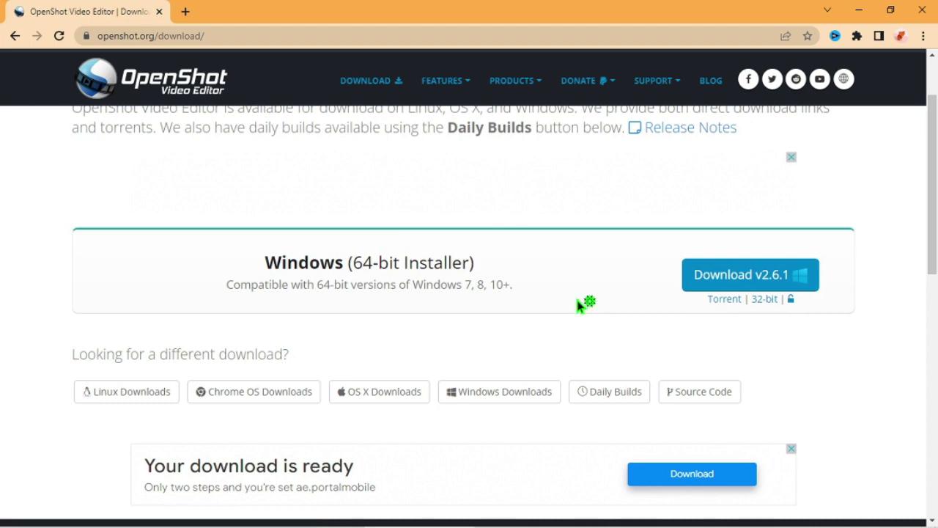
scroll(579, 307, down, 1)
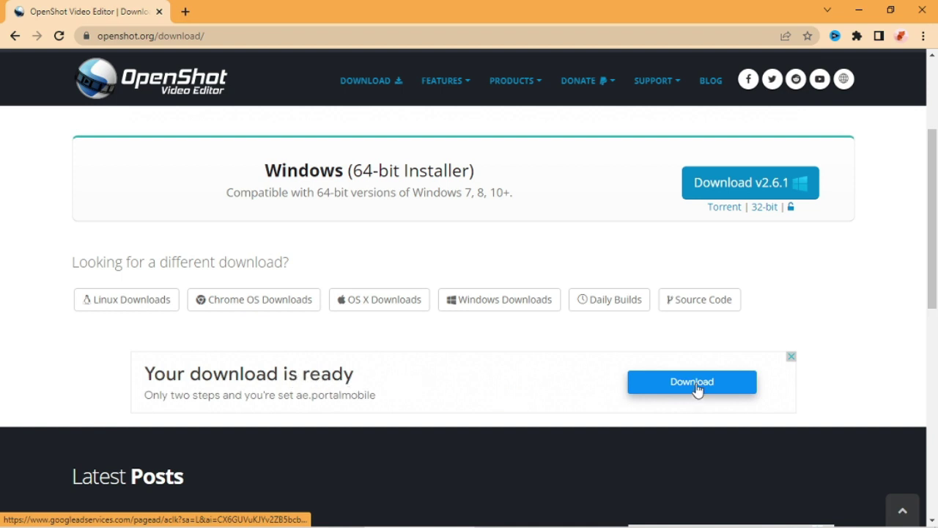
click(794, 356)
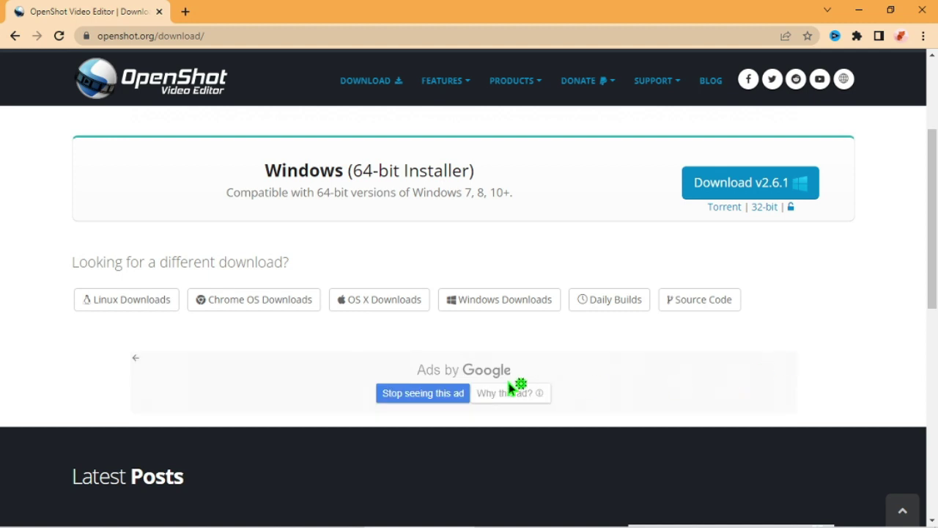
Step: Examine which Windows versions and system architecture the 64-bit installer is compatible with
scroll(517, 387, up, 1)
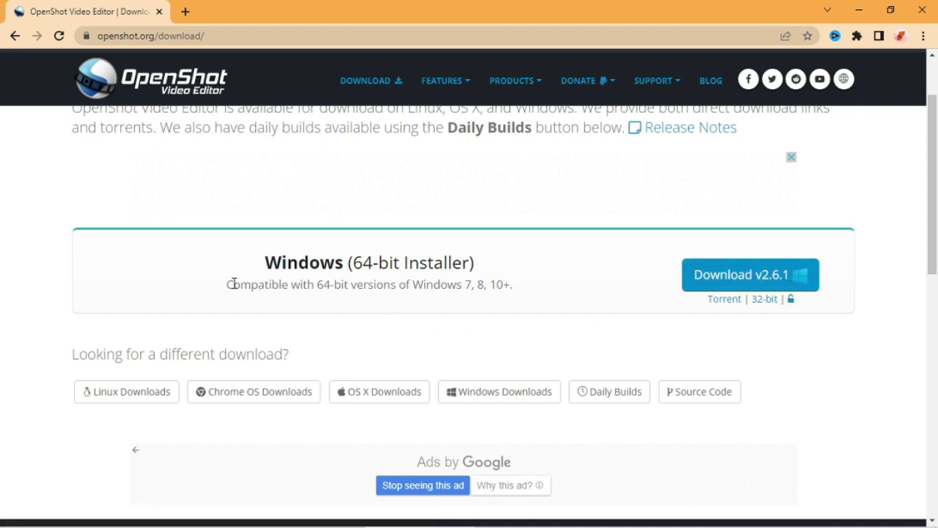
drag(319, 286, 345, 286)
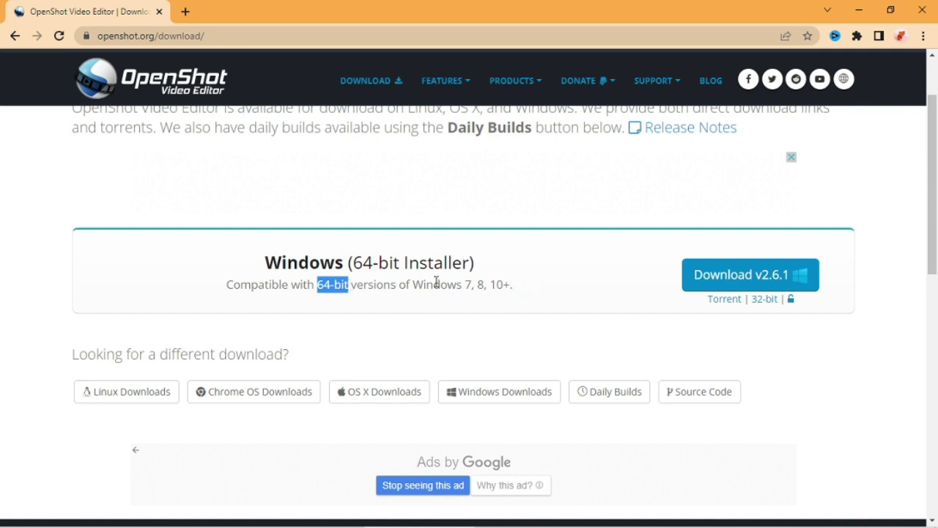
drag(466, 284, 473, 284)
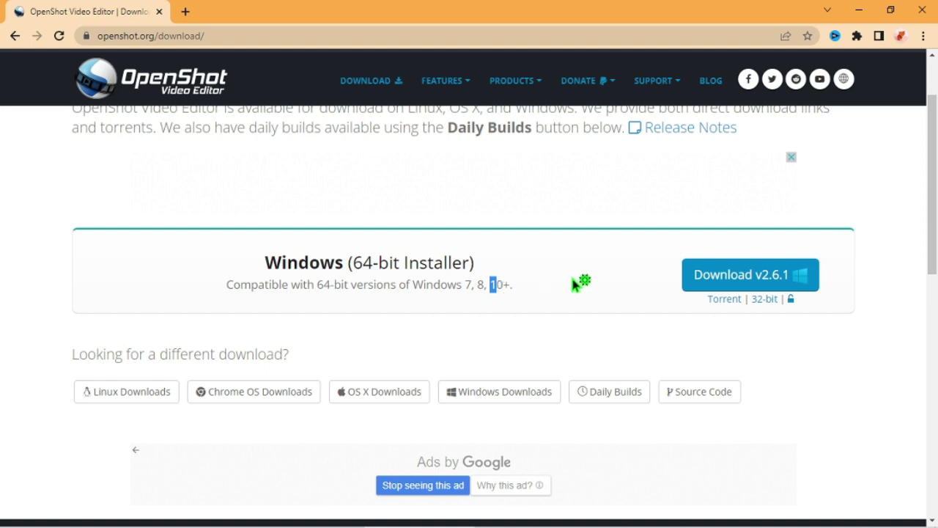
click(533, 279)
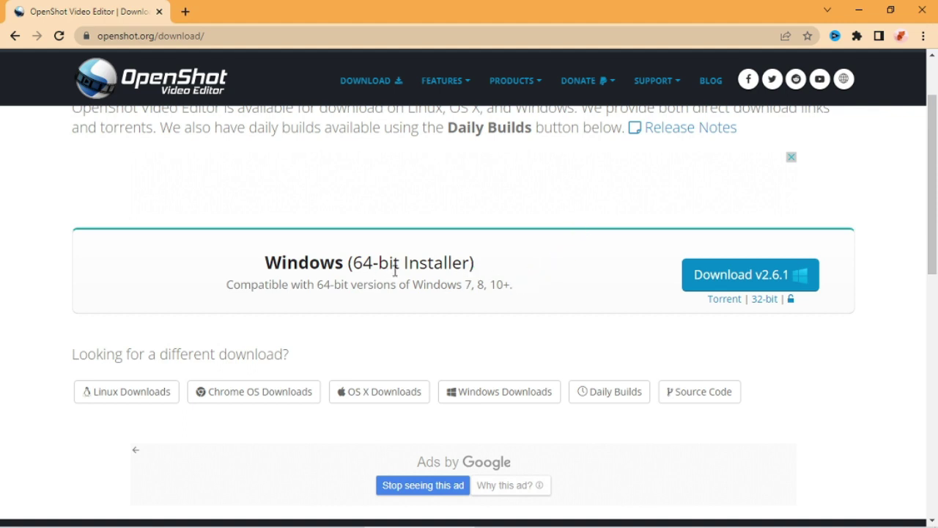
Step: Open the Windows system information, check the PC's system type, and close Settings to return to the download page
mouse_move(13, 522)
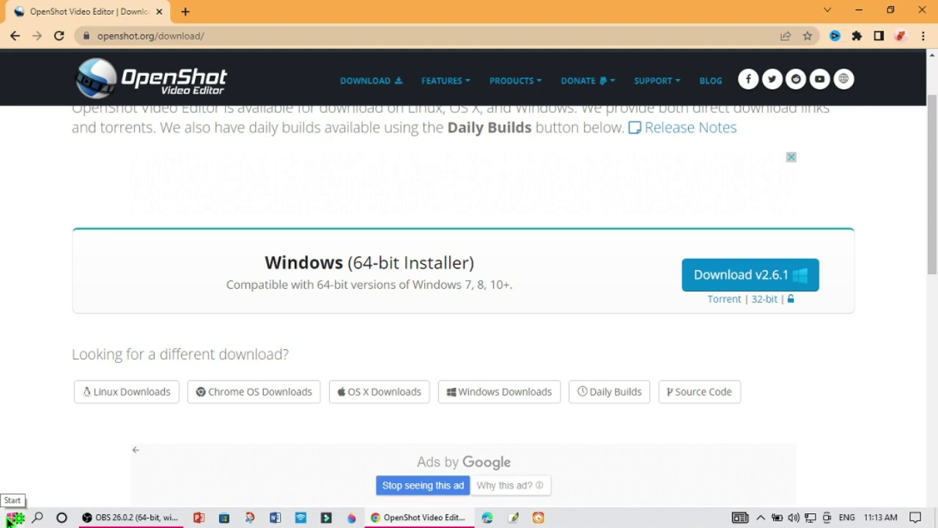
right_click(10, 520)
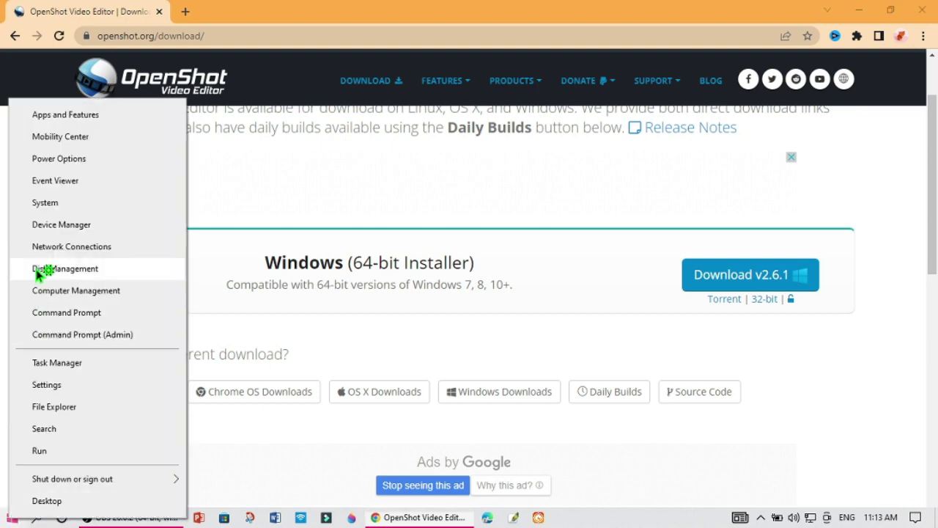
click(44, 202)
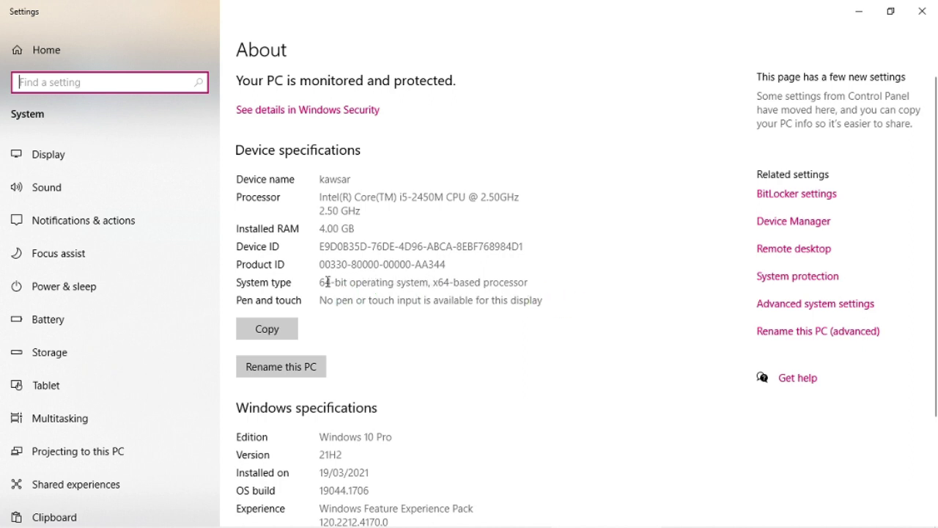
drag(320, 283, 364, 282)
click(430, 356)
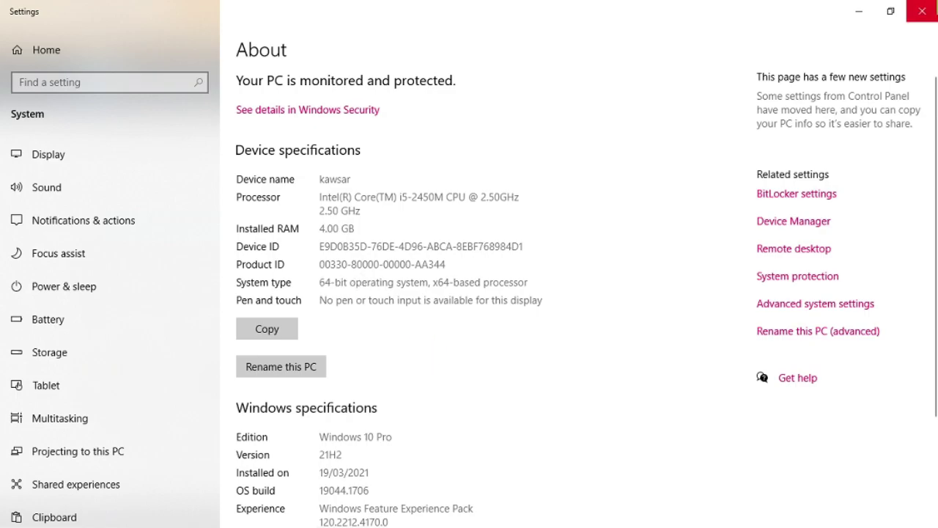
click(922, 11)
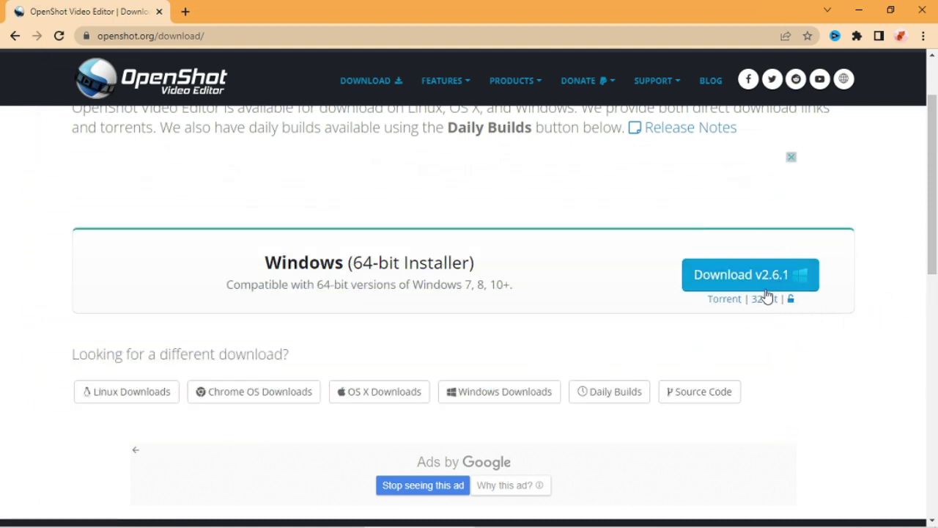
Step: Download the OpenShot v2.6.1 64-bit Windows installer and run it, allowing the downloaded file to open
click(740, 281)
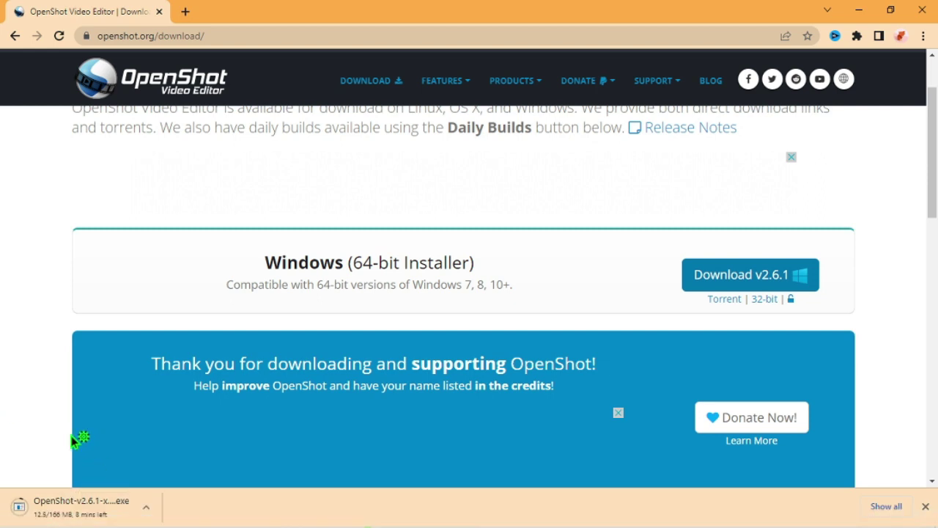
mouse_move(743, 521)
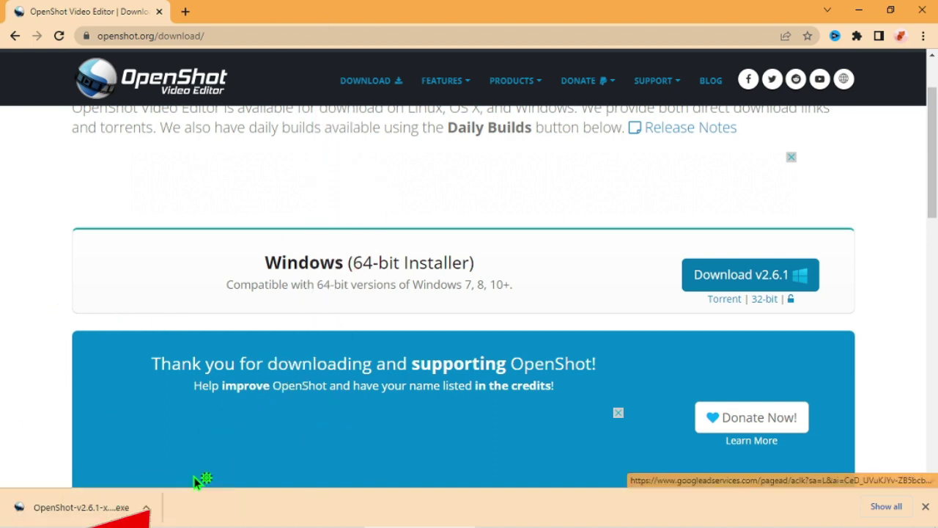
click(73, 514)
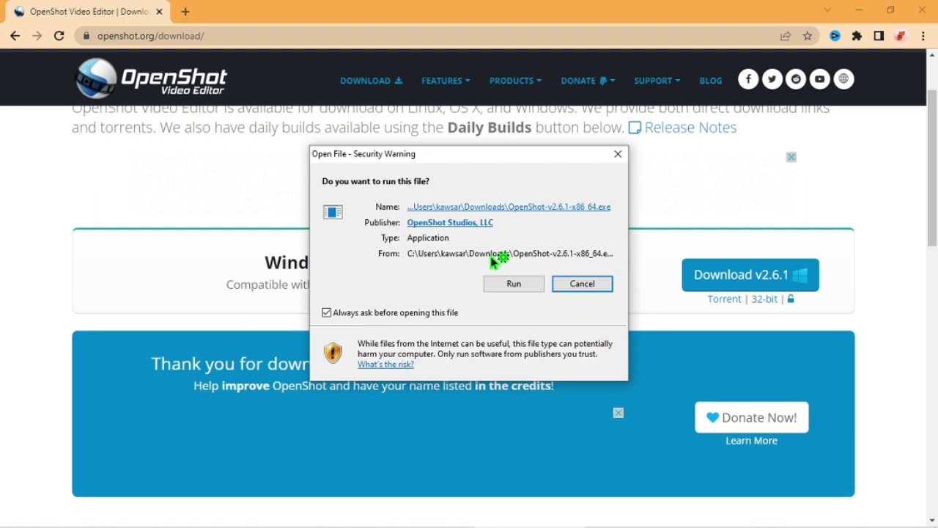
click(534, 285)
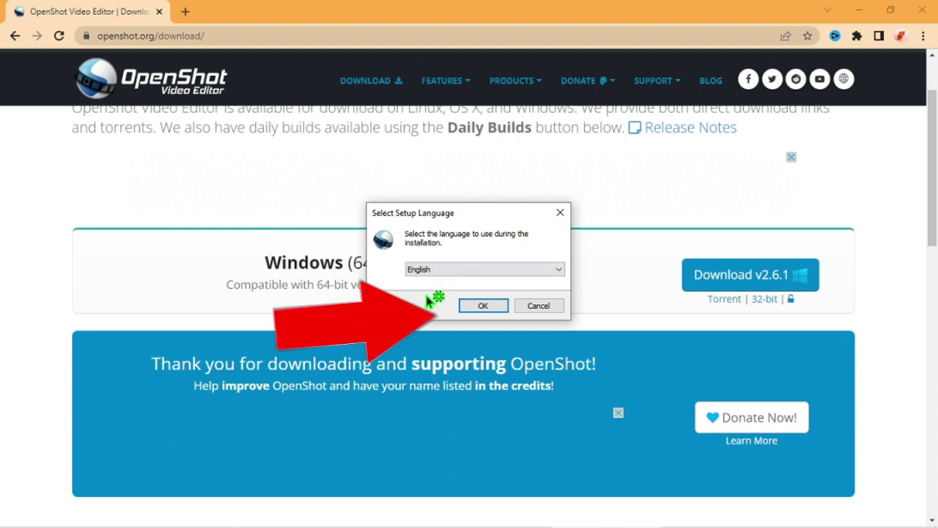
Step: Choose English as the setup language and confirm it
click(559, 269)
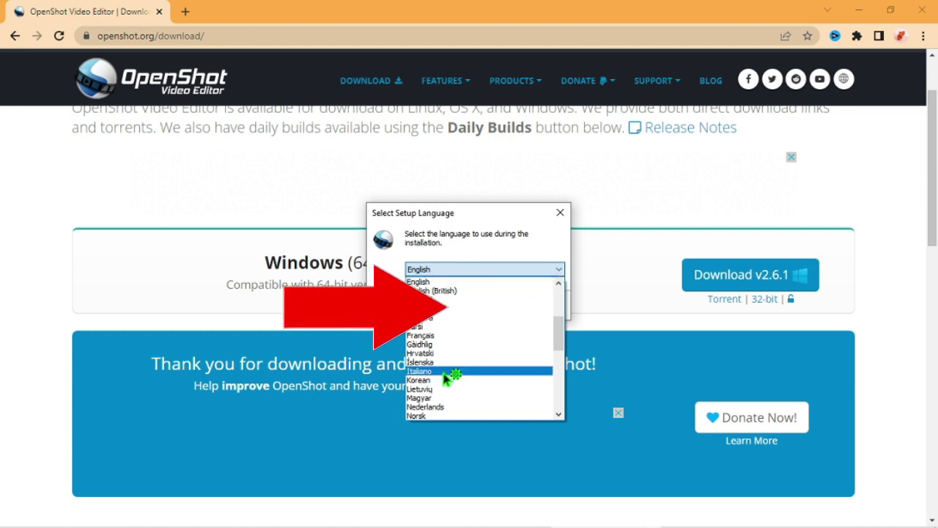
click(428, 281)
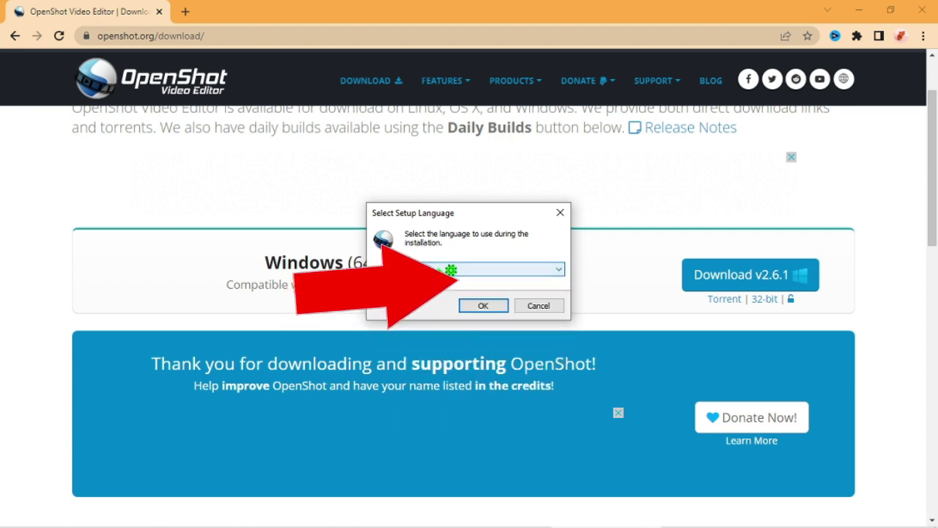
click(489, 309)
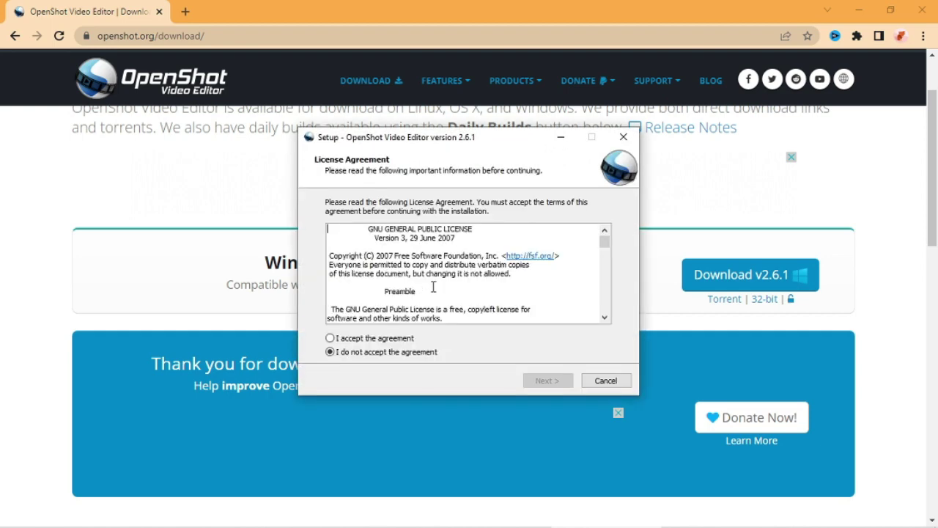
Step: Read through the GNU General Public License to its end and accept the license agreement
scroll(434, 286, down, 10)
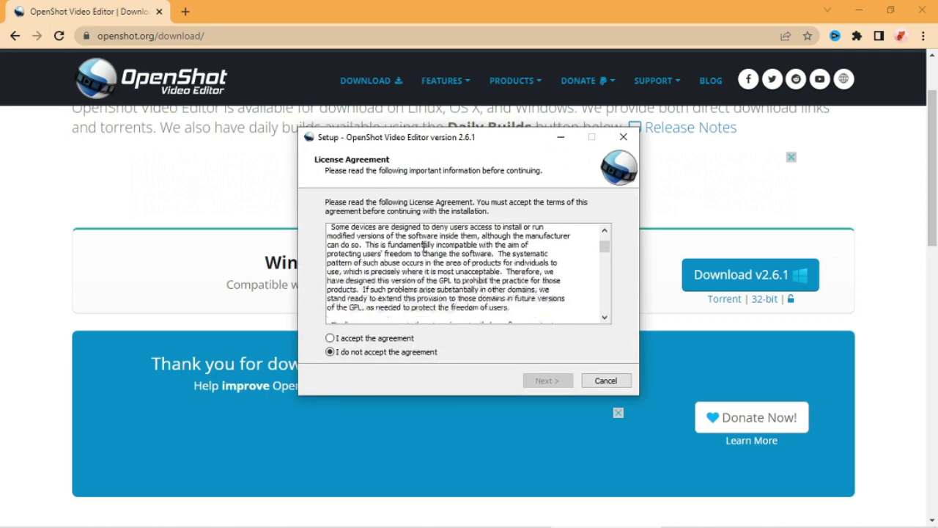
scroll(542, 249, down, 10)
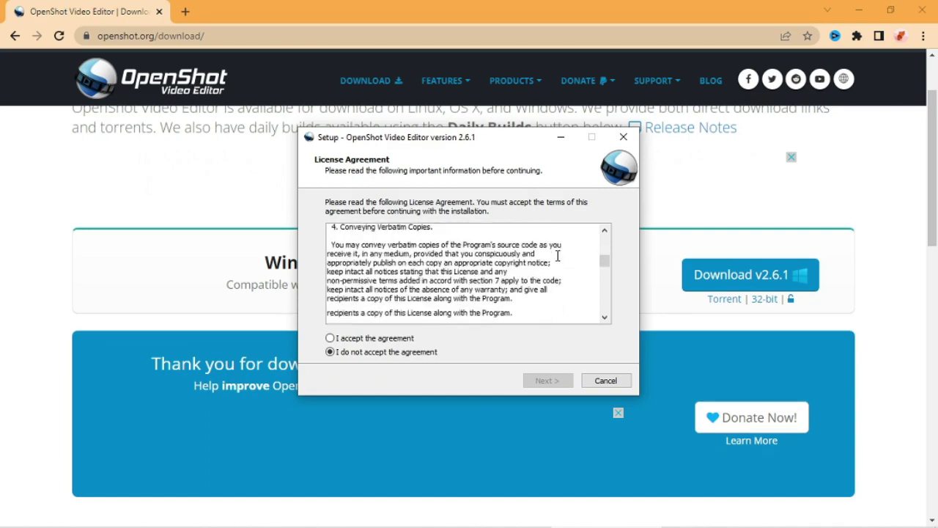
scroll(557, 250, down, 10)
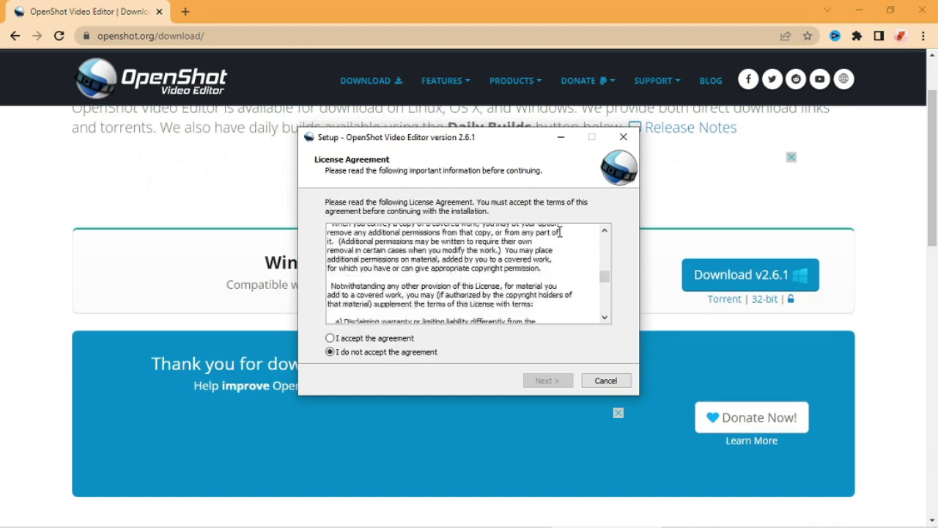
scroll(559, 231, down, 10)
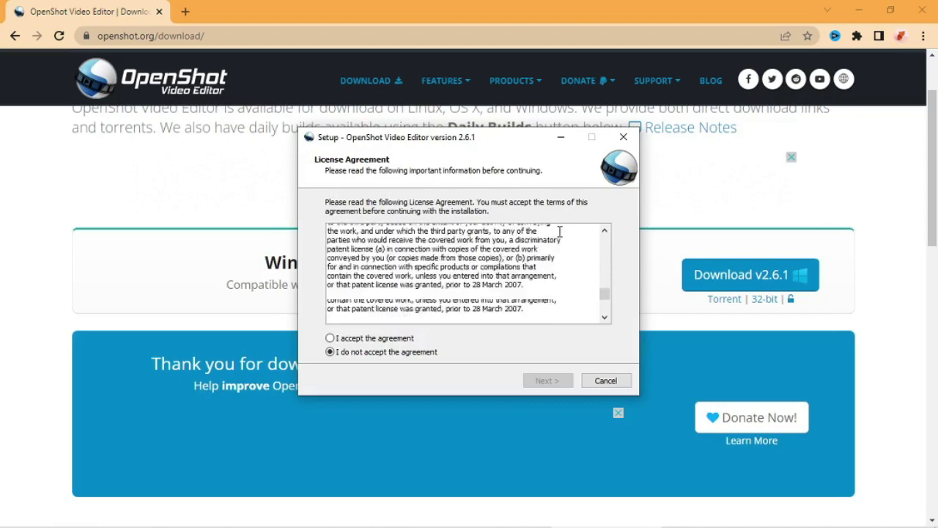
scroll(559, 232, down, 5)
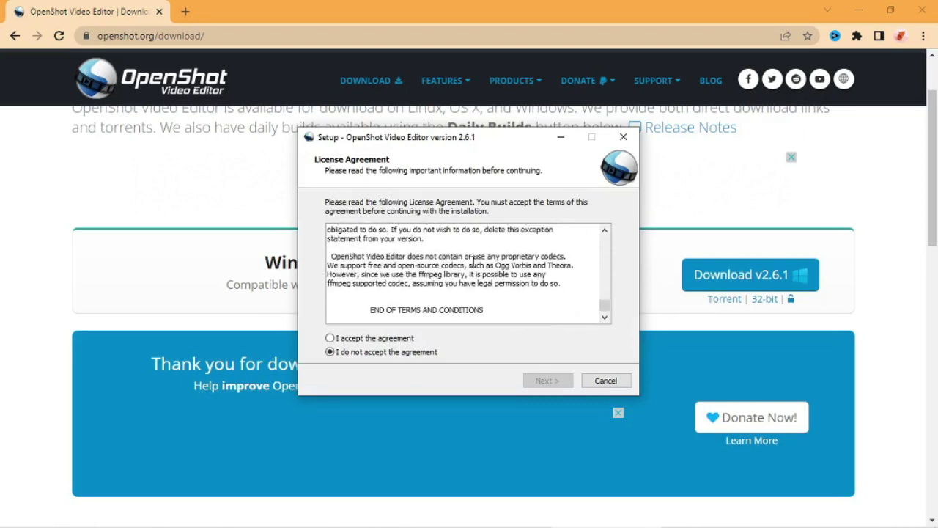
click(331, 338)
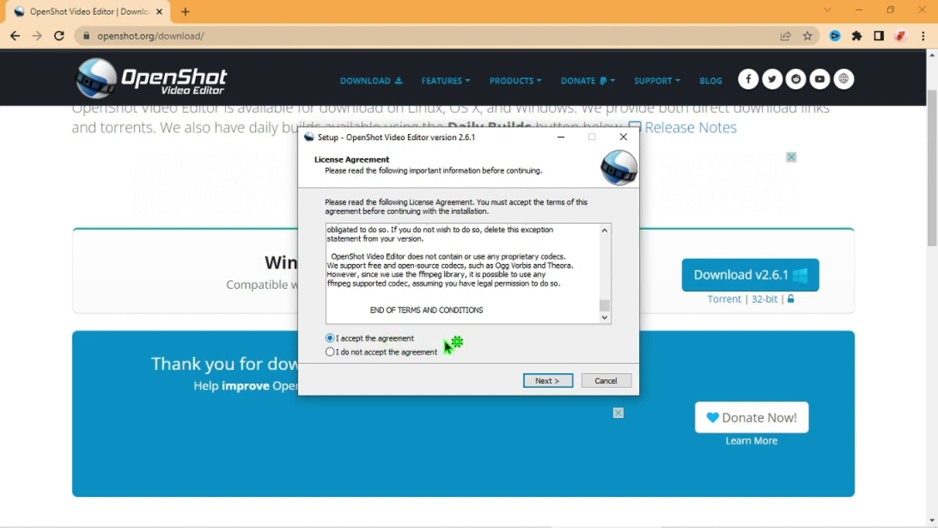
Step: Continue past the license, view the destination folder choices without changing them, and keep C:\Program Files\OpenShot Video Editor as the install location
click(548, 382)
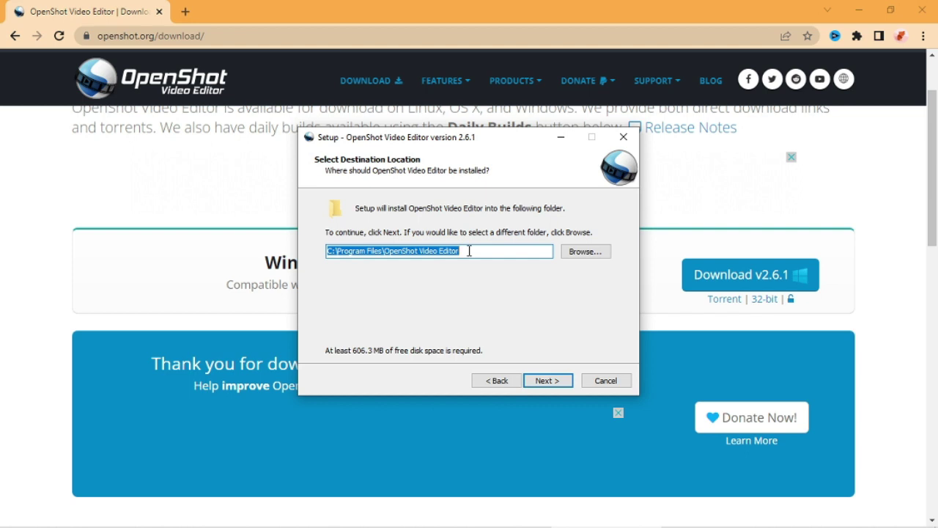
click(597, 253)
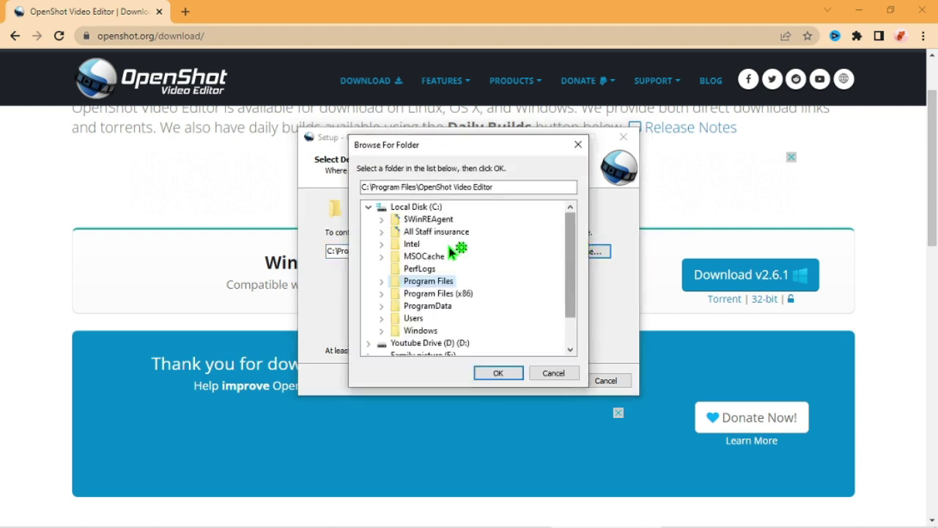
click(551, 373)
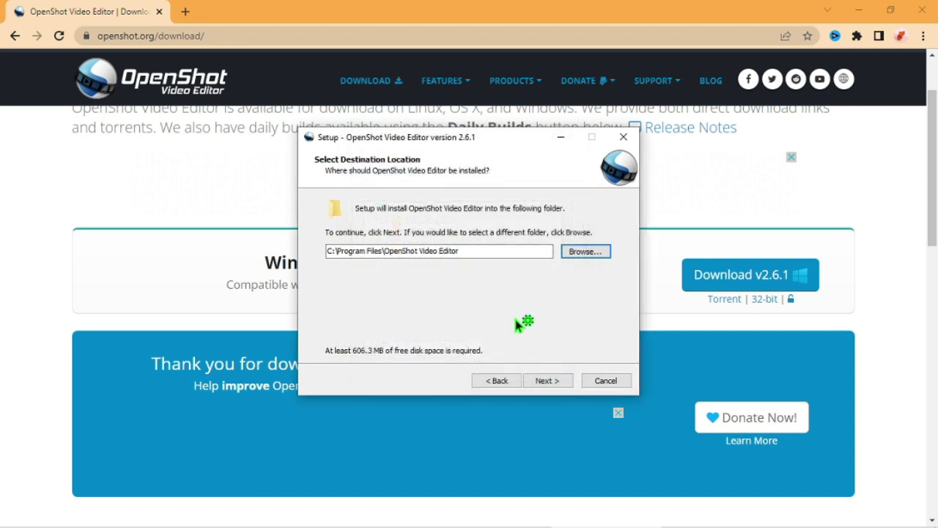
click(544, 382)
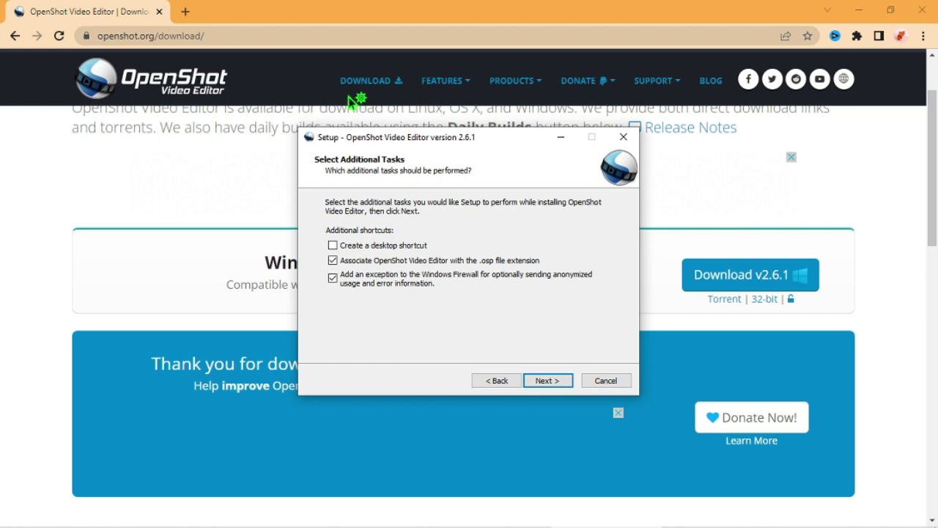
Step: Install OpenShot Video Editor with the desktop shortcut option enabled, minimizing the browser, and finish setup with the launch option on
click(334, 246)
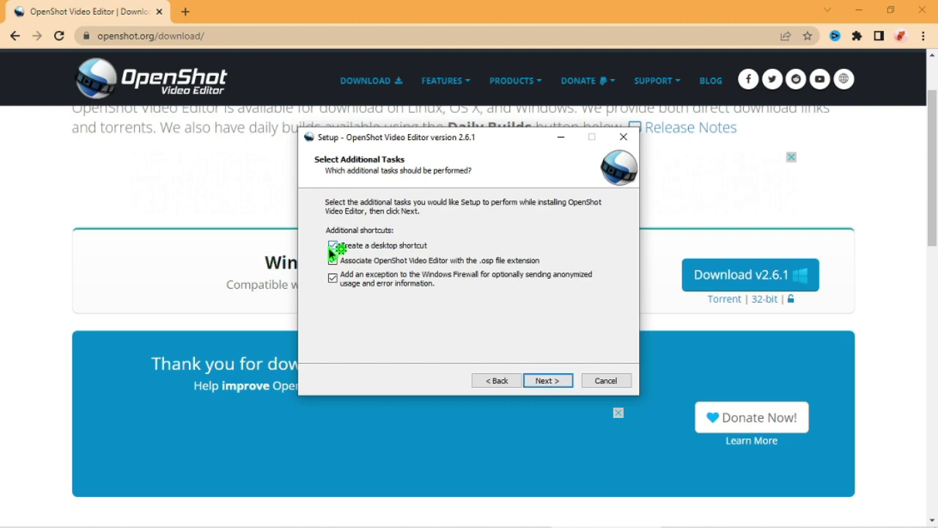
click(862, 10)
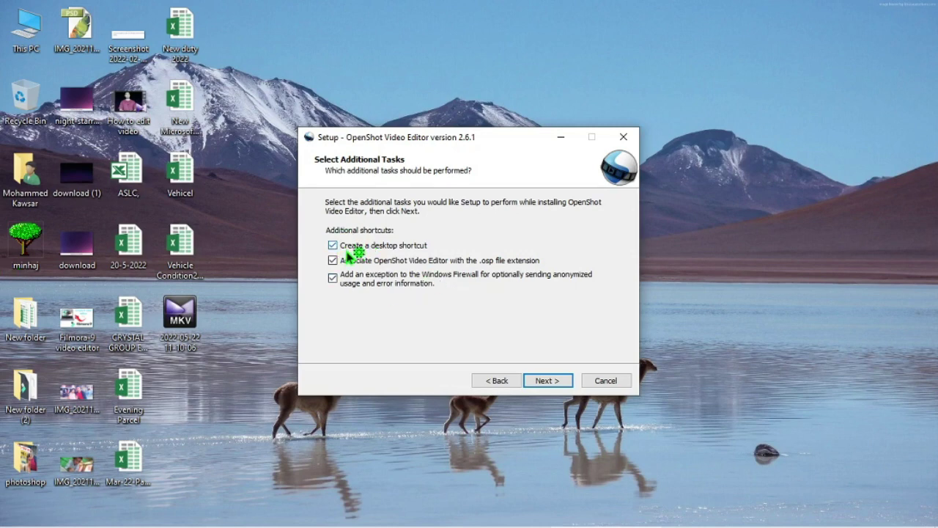
click(551, 381)
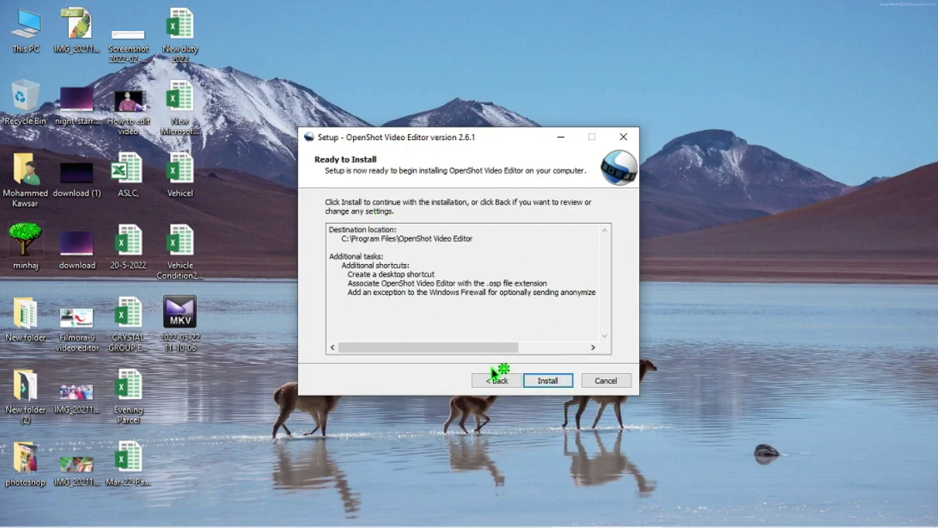
click(554, 382)
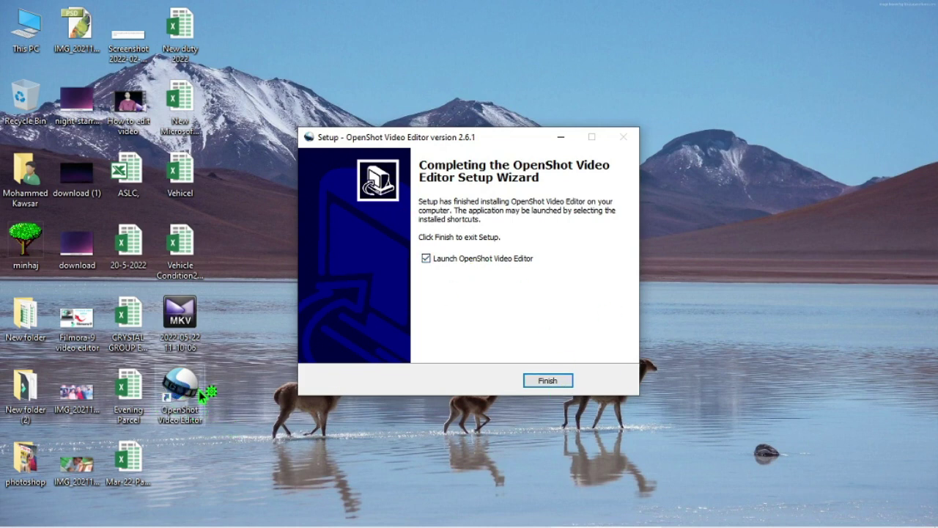
click(548, 382)
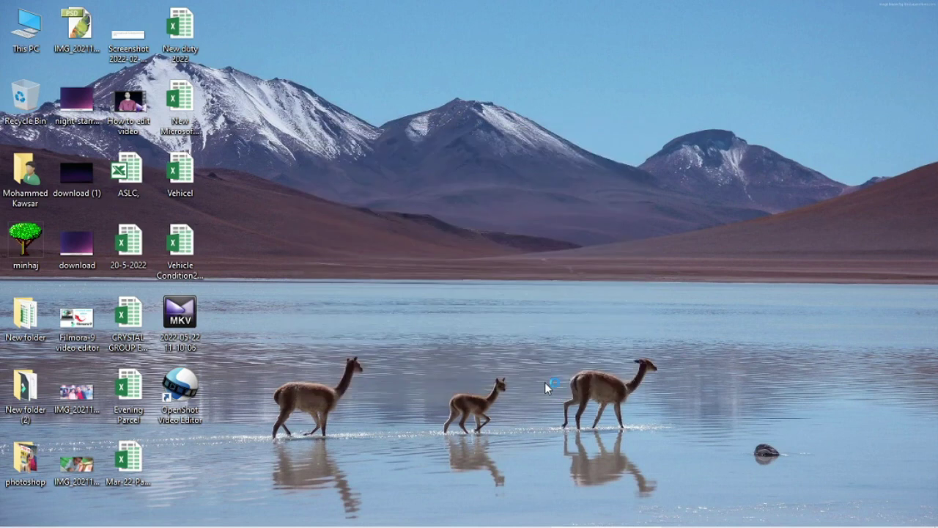
right_click(394, 104)
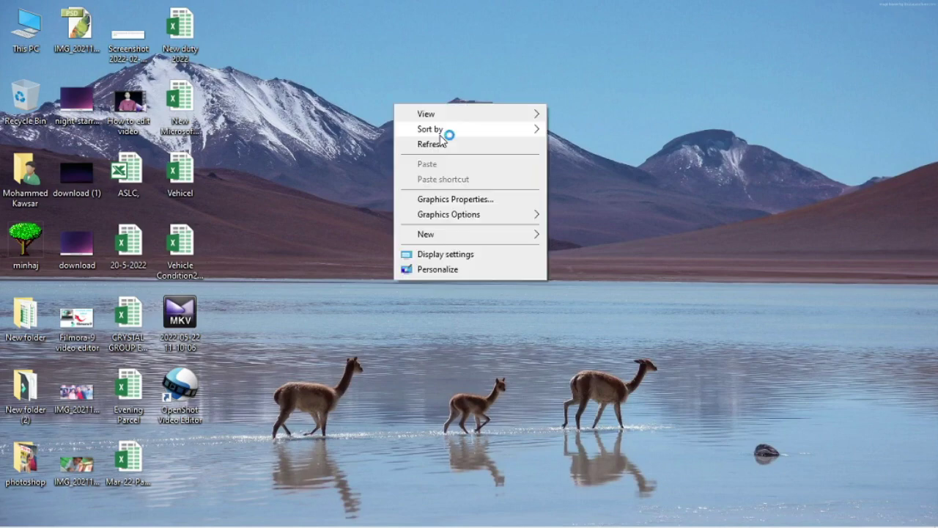
click(446, 145)
right_click(376, 43)
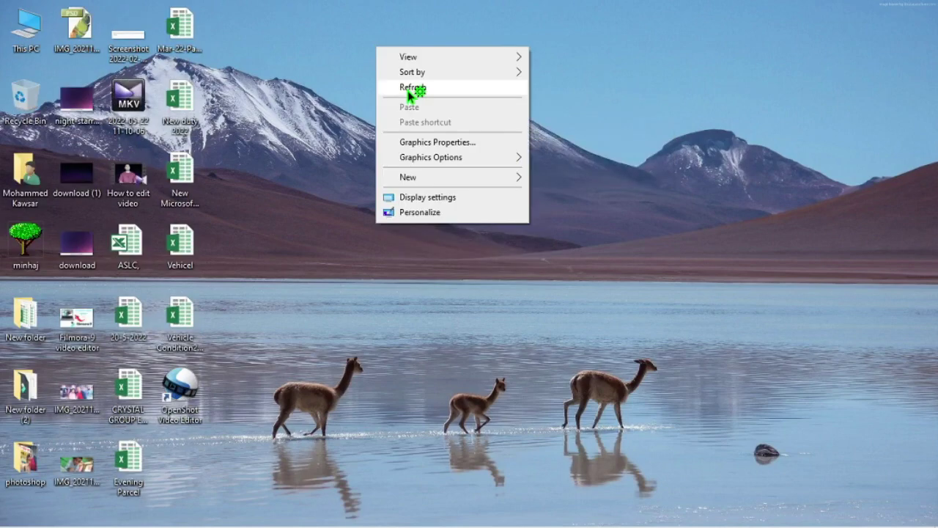
click(418, 90)
right_click(373, 57)
click(414, 92)
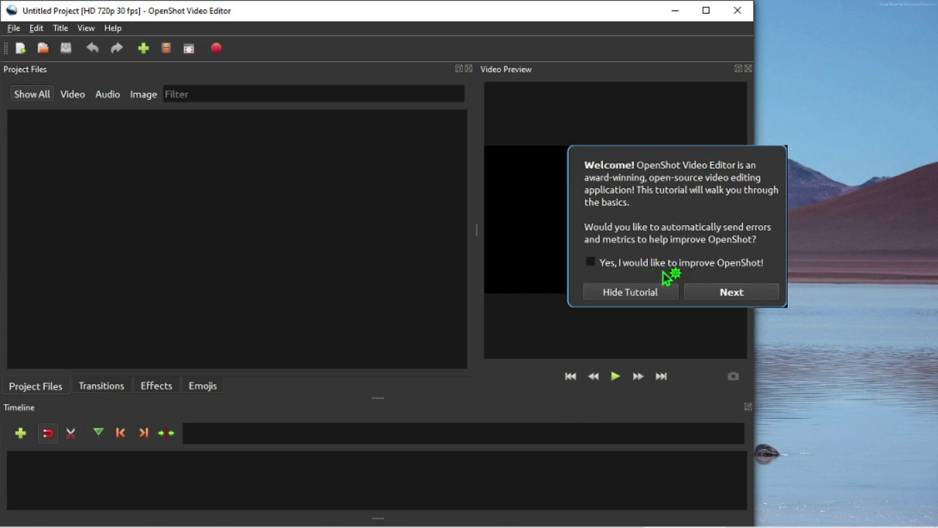
Step: Opt in to improving OpenShot while advancing the welcome tutorial to its Timeline tip, and maximize the editor window
click(724, 294)
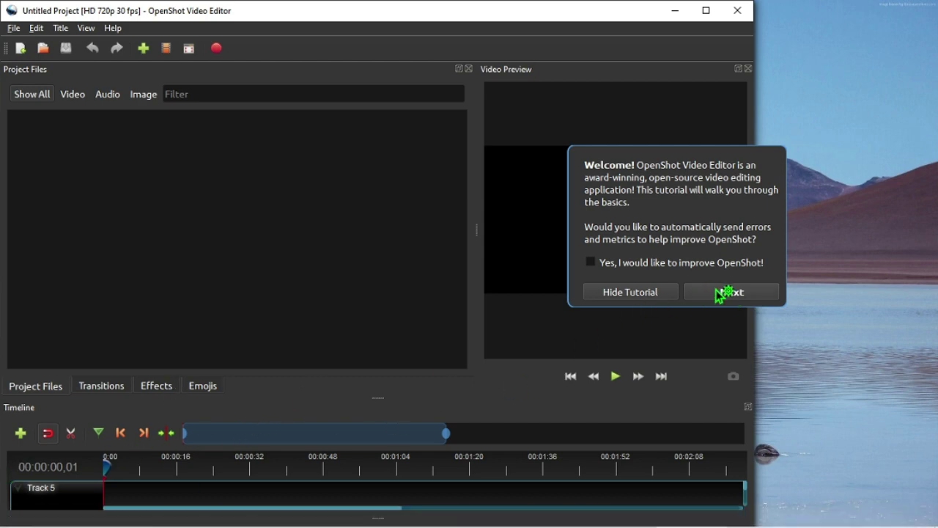
click(596, 264)
click(759, 294)
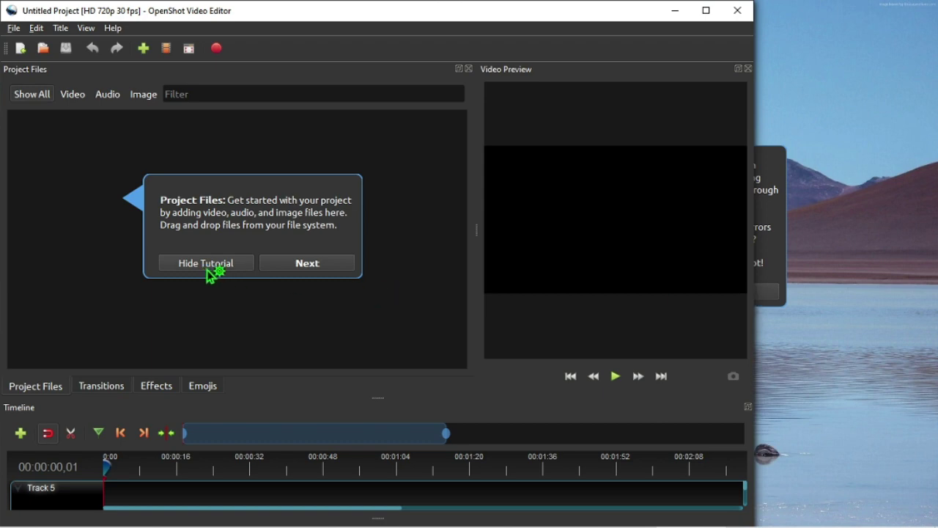
click(308, 265)
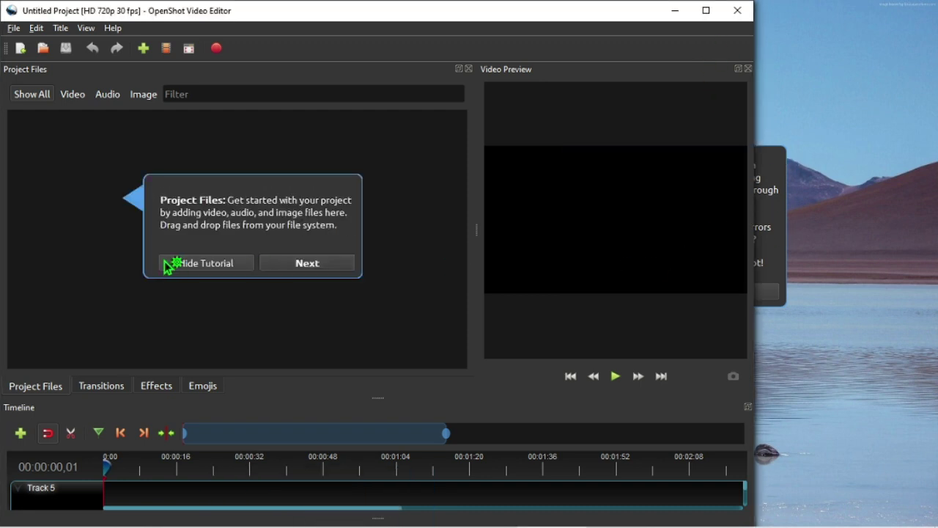
click(303, 268)
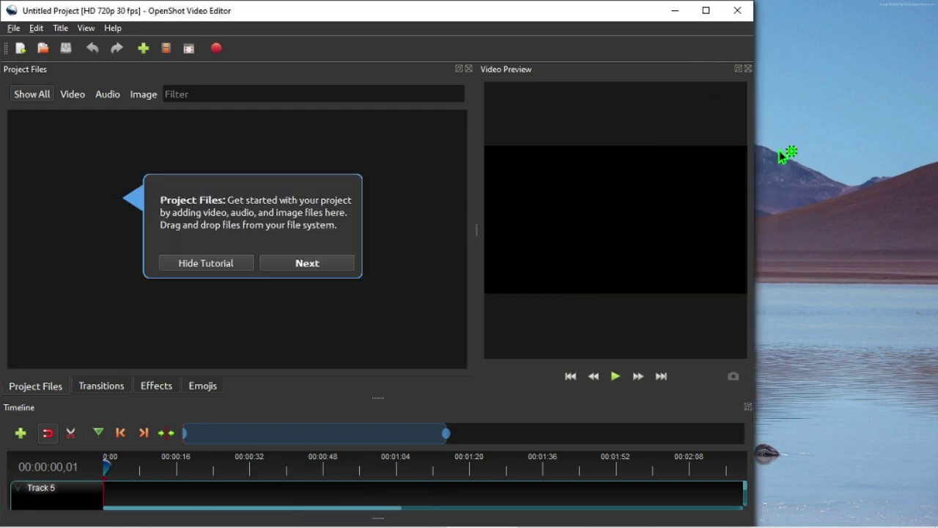
click(299, 264)
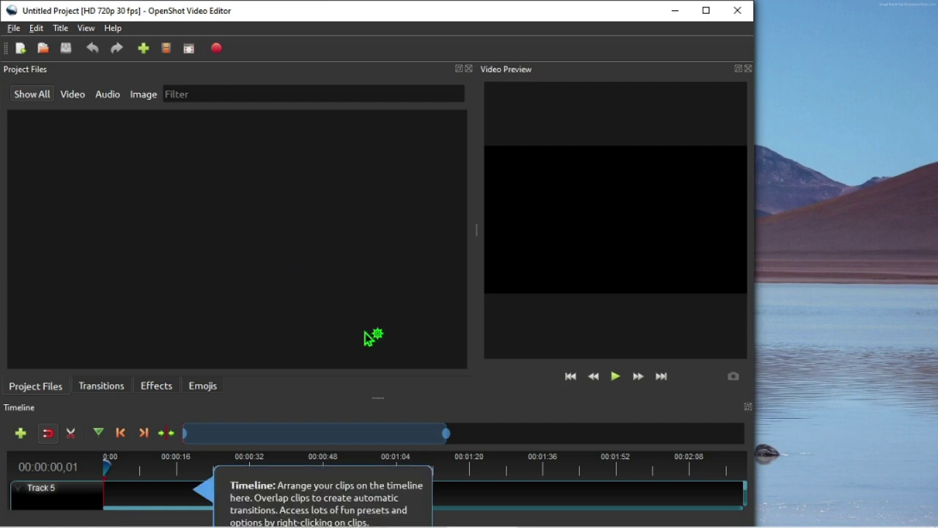
click(706, 11)
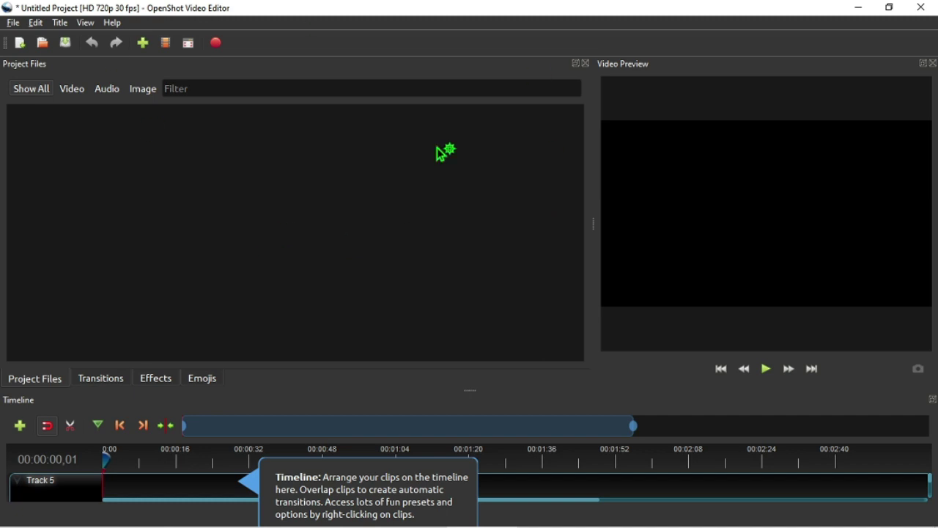
Step: Look over the project file commands and the editing commands, including Clear History
click(14, 24)
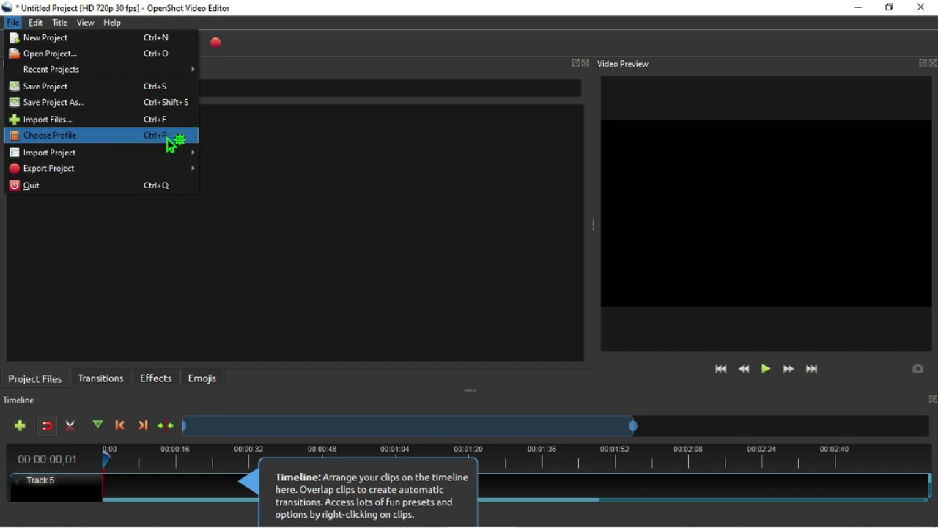
mouse_move(88, 157)
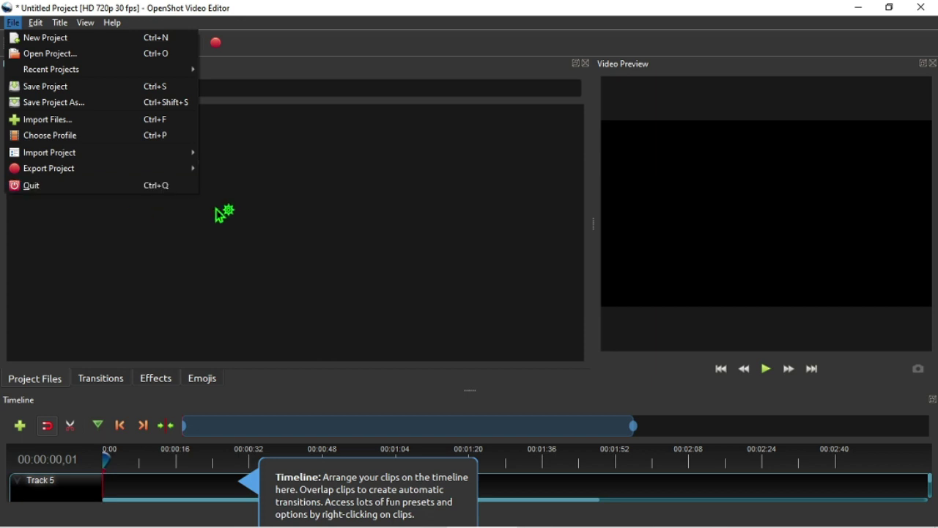
click(256, 209)
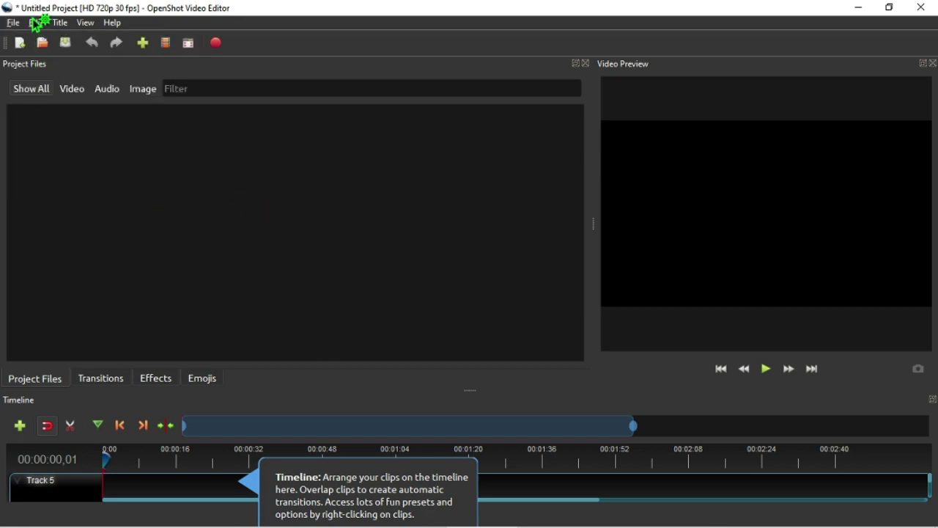
click(37, 23)
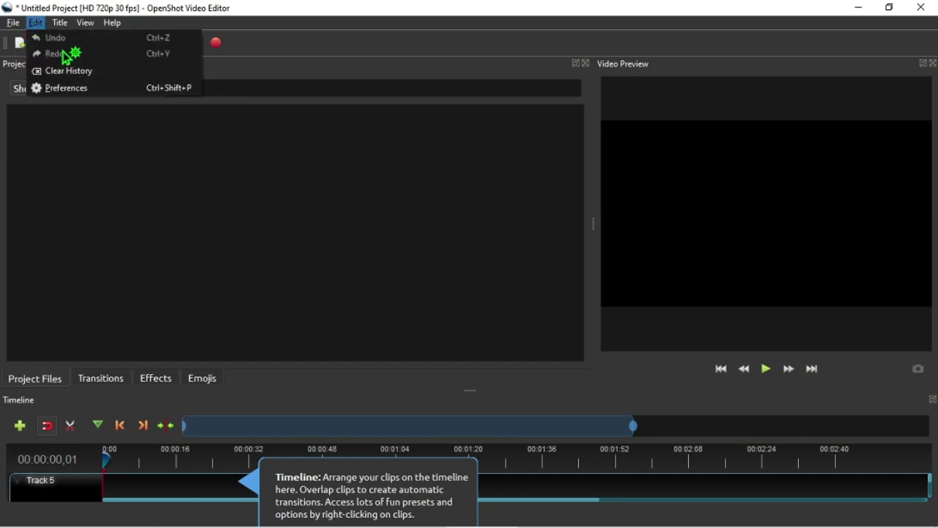
click(81, 72)
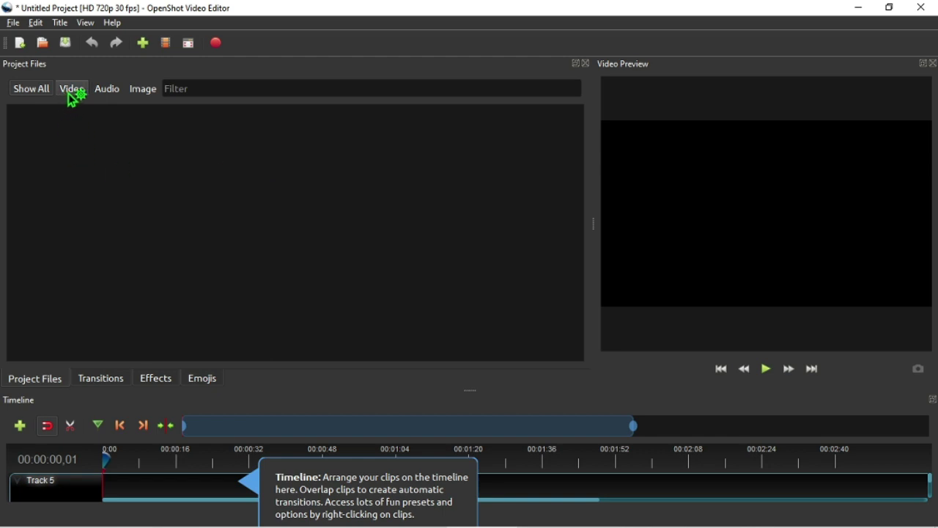
click(23, 50)
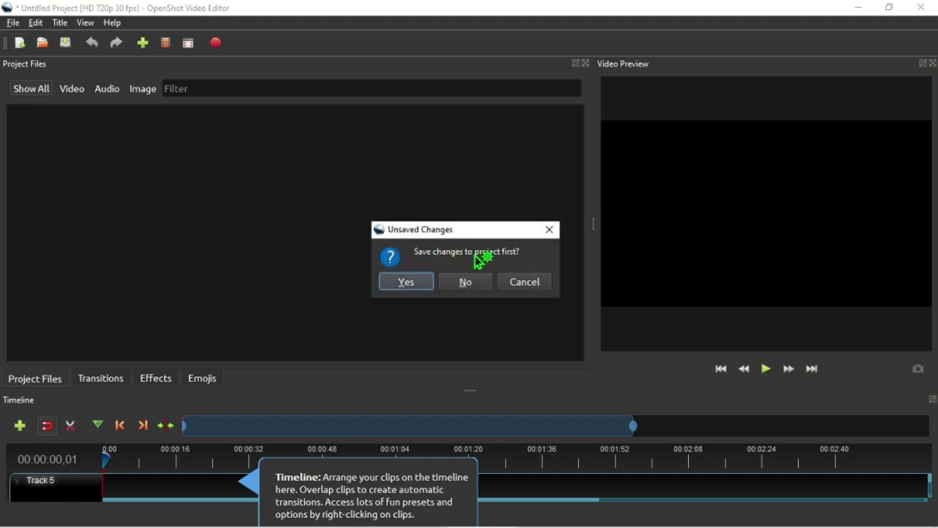
click(522, 284)
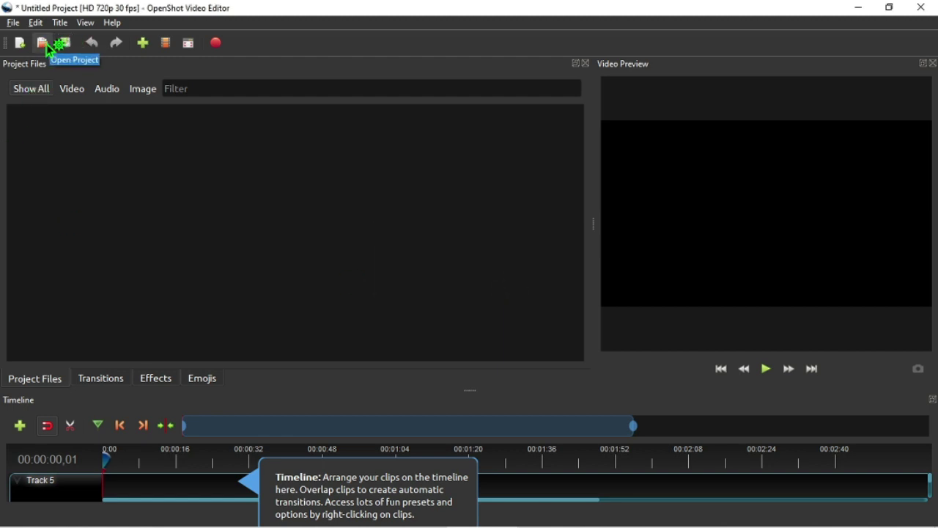
click(45, 47)
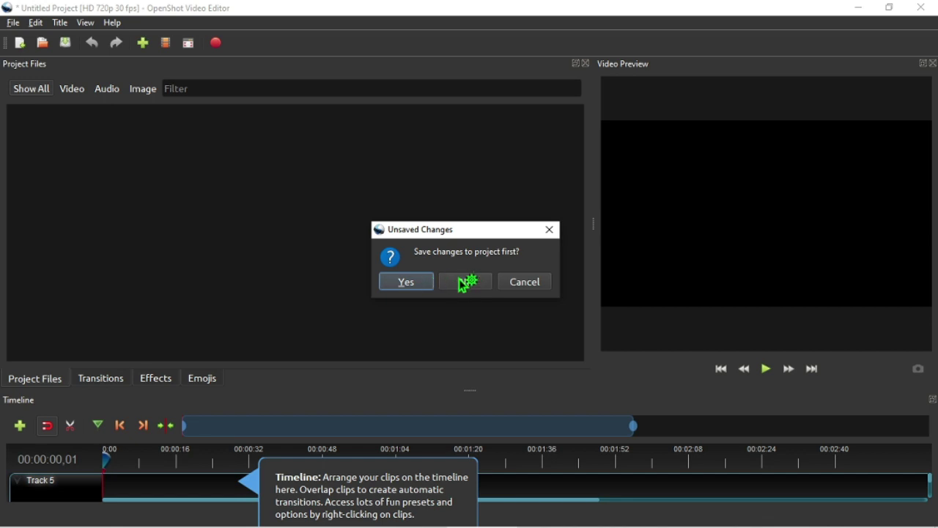
click(527, 280)
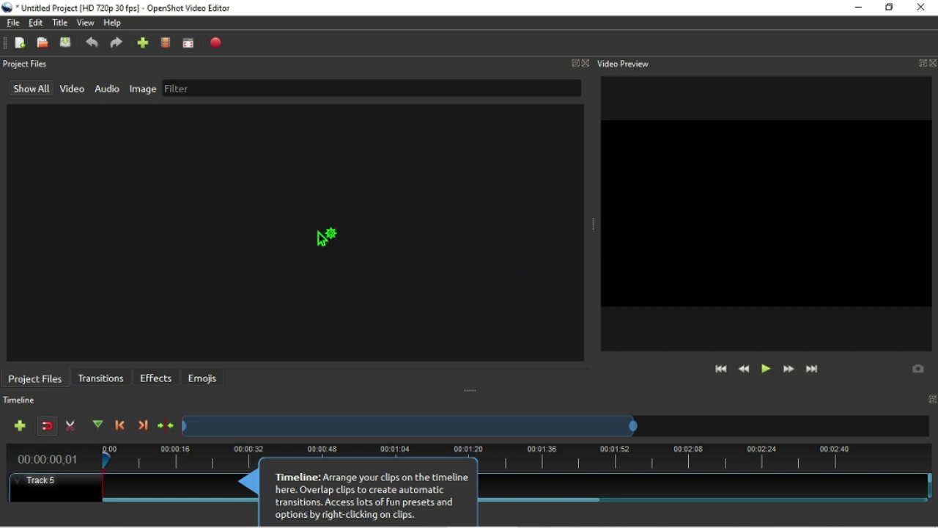
Step: Import VID_20211219_164256.mp4 and images IMG_20220110_134402, IMG_20220110_134413 and IMG_20220110_134414, taking the images from "21 year vacation all" on Family picture (E:)
click(76, 94)
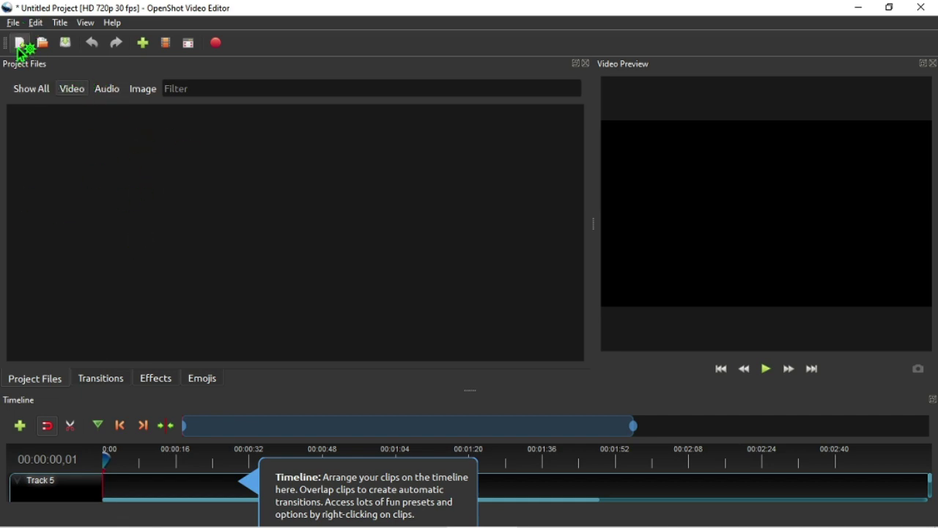
click(147, 46)
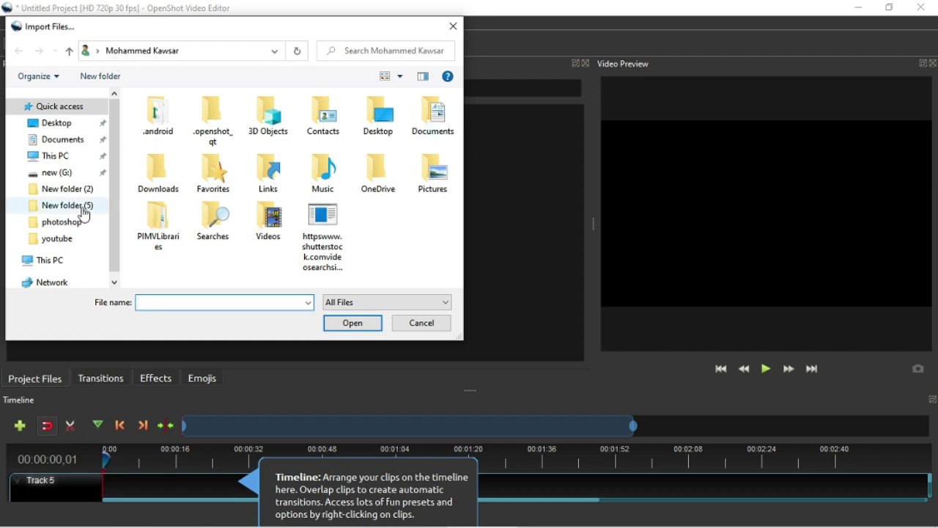
drag(115, 177, 100, 263)
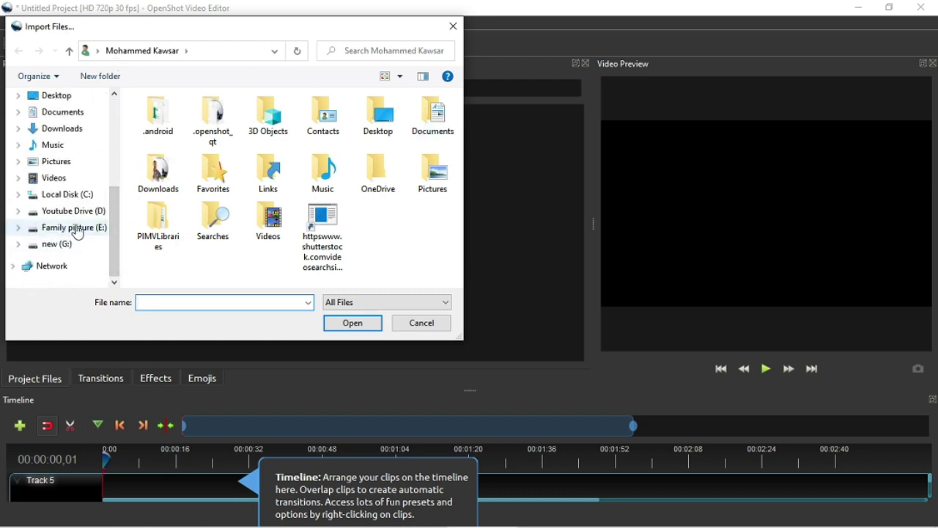
click(78, 233)
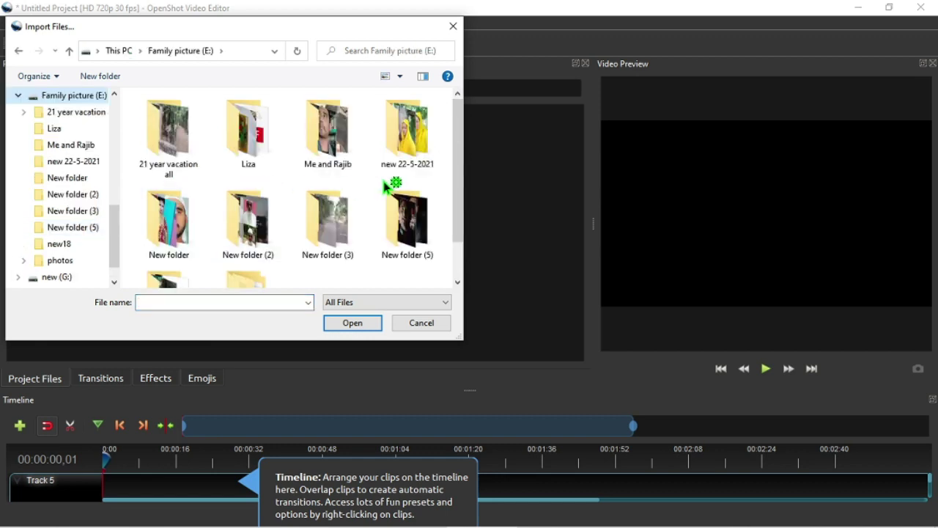
double_click(334, 235)
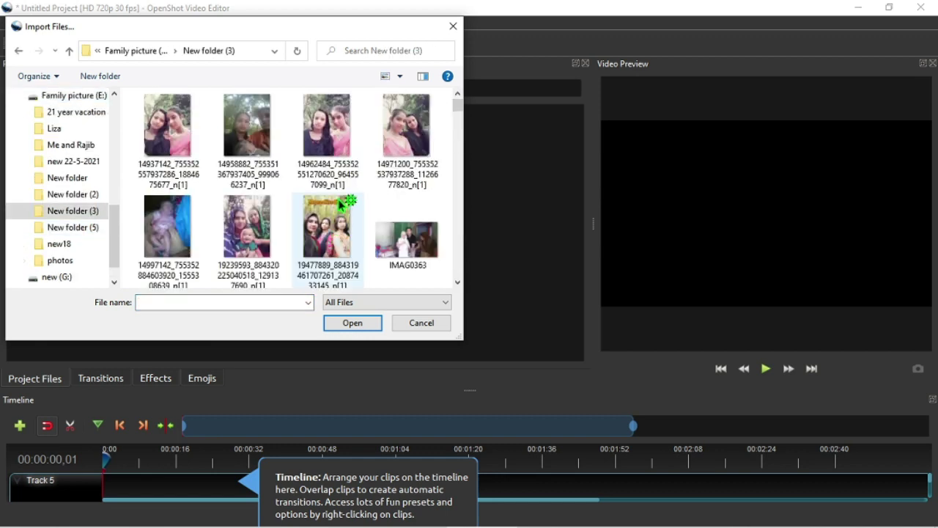
click(19, 51)
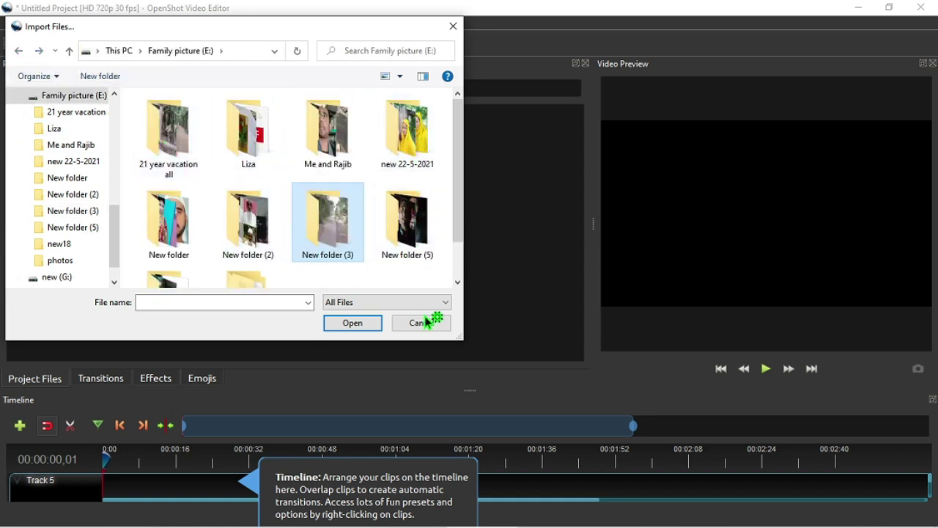
drag(462, 339, 697, 479)
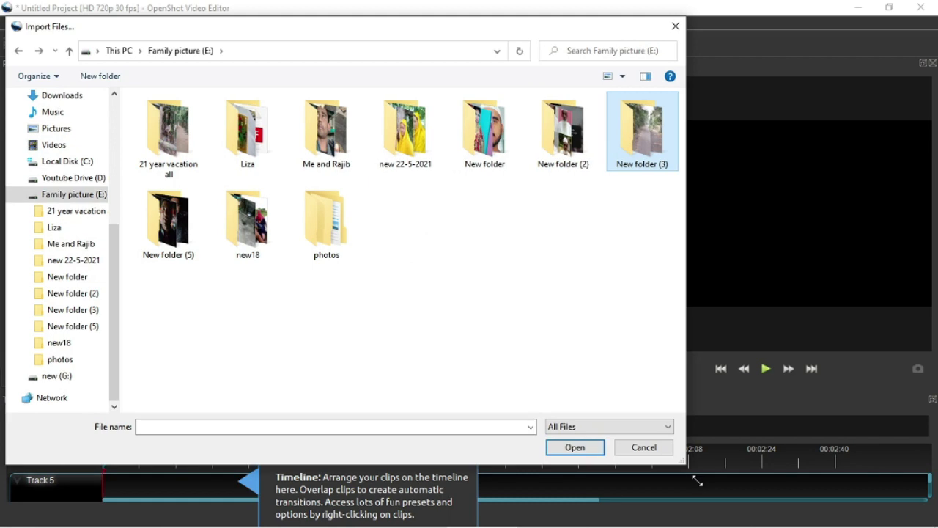
click(168, 220)
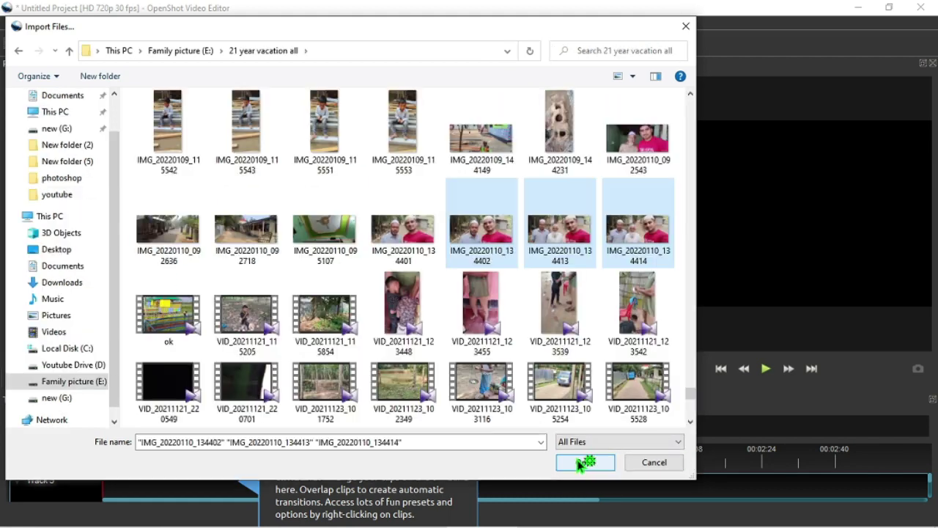
click(583, 463)
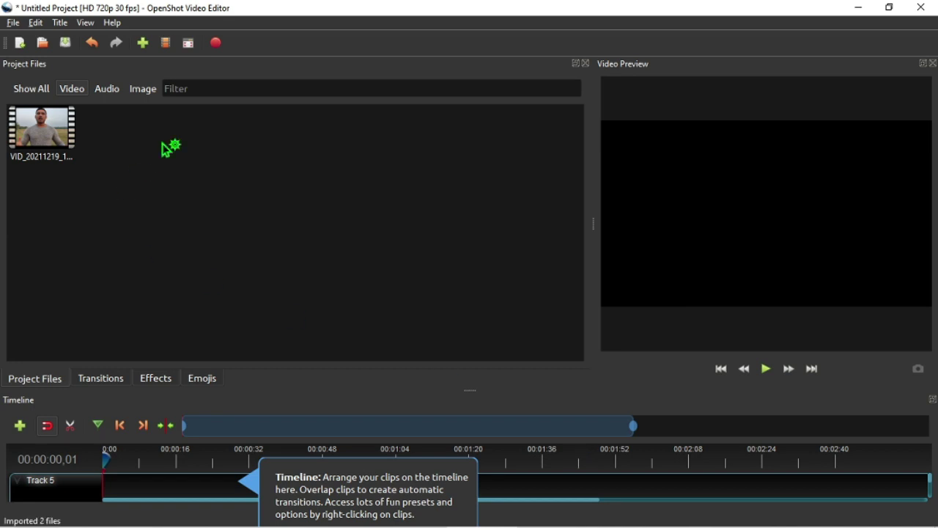
Step: Filter the project files to images only, and return to showing all imported media
right_click(164, 146)
click(195, 220)
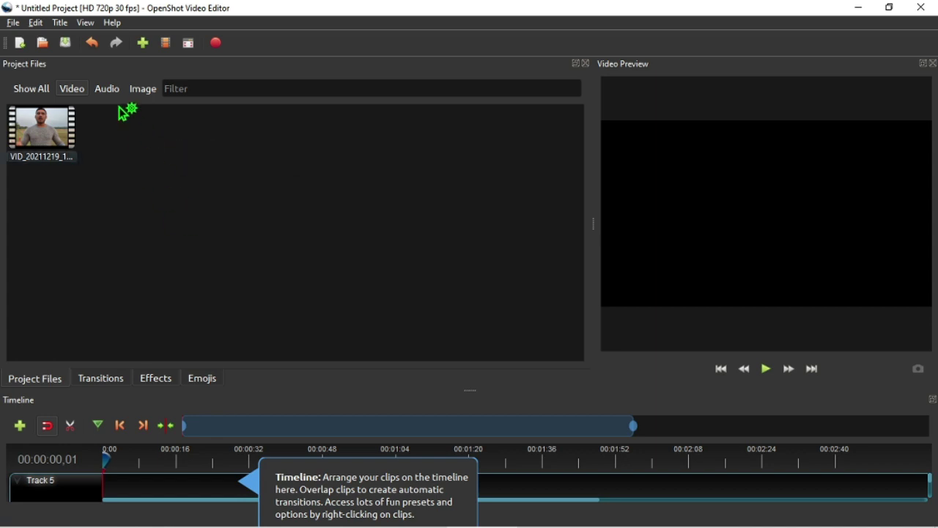
click(149, 93)
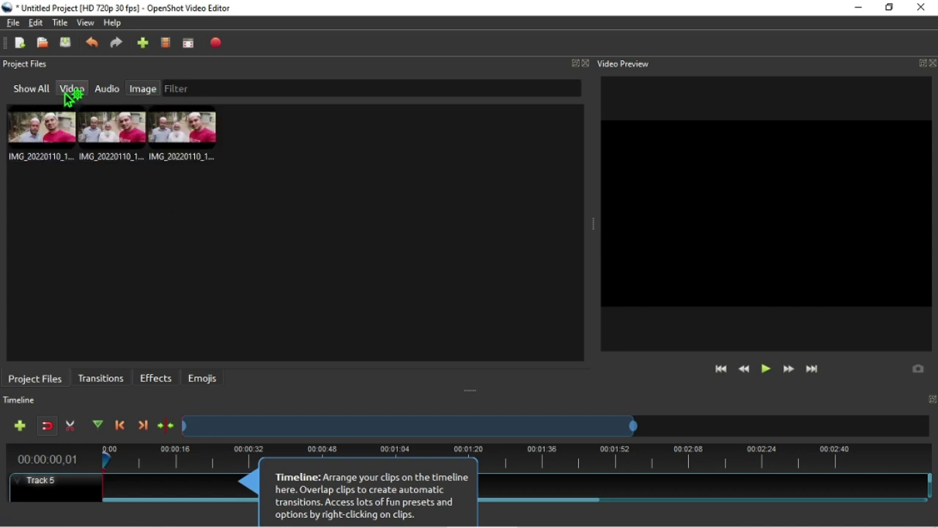
click(35, 90)
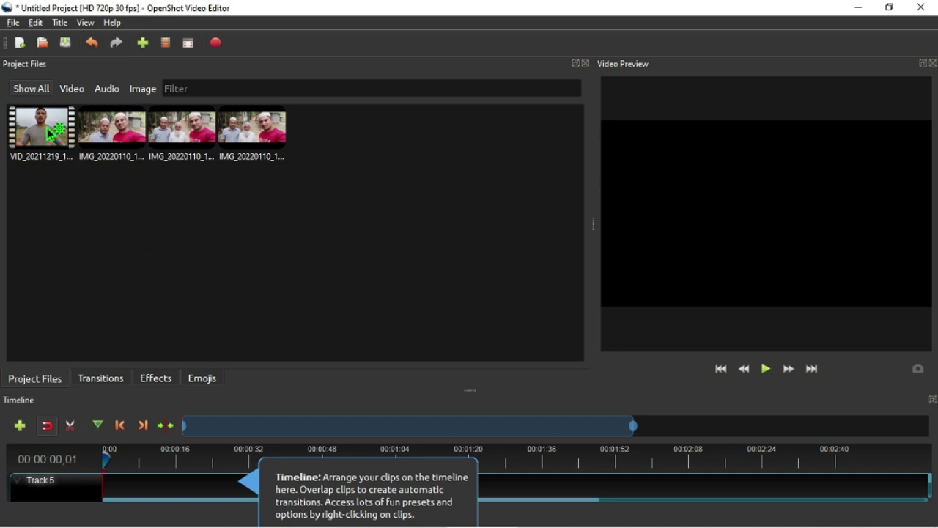
Step: Place VID_20211219_164256.mp4 at the start of Track 5, and undo a trial vertical stretch of its picture in the preview
drag(62, 145, 146, 496)
drag(134, 499, 103, 505)
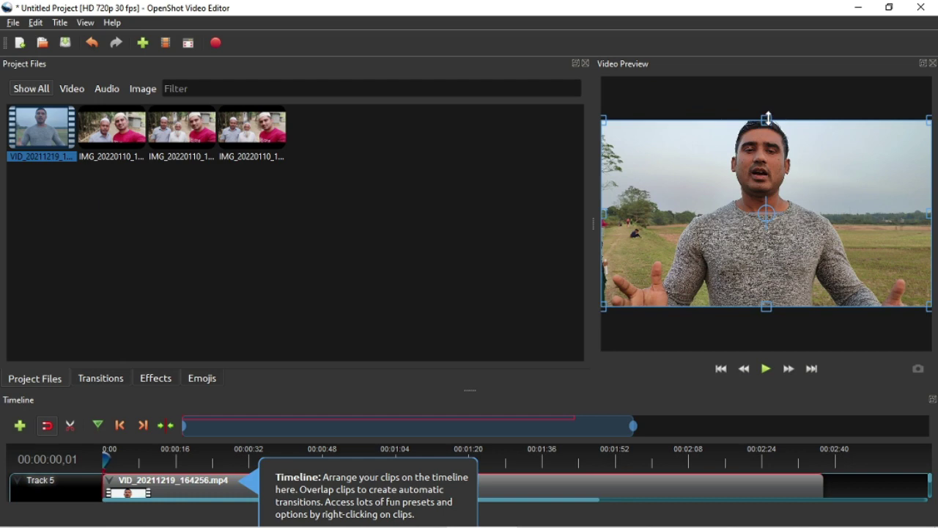
drag(768, 118, 761, 62)
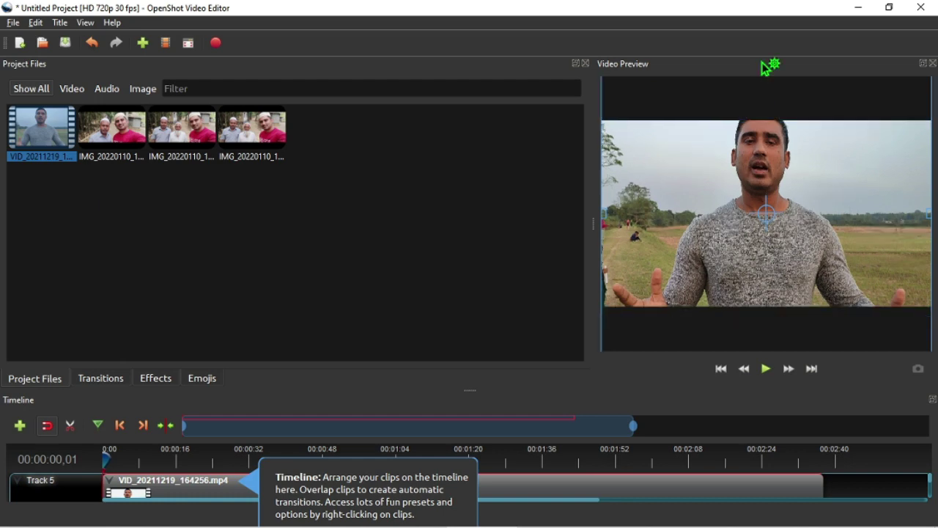
click(88, 46)
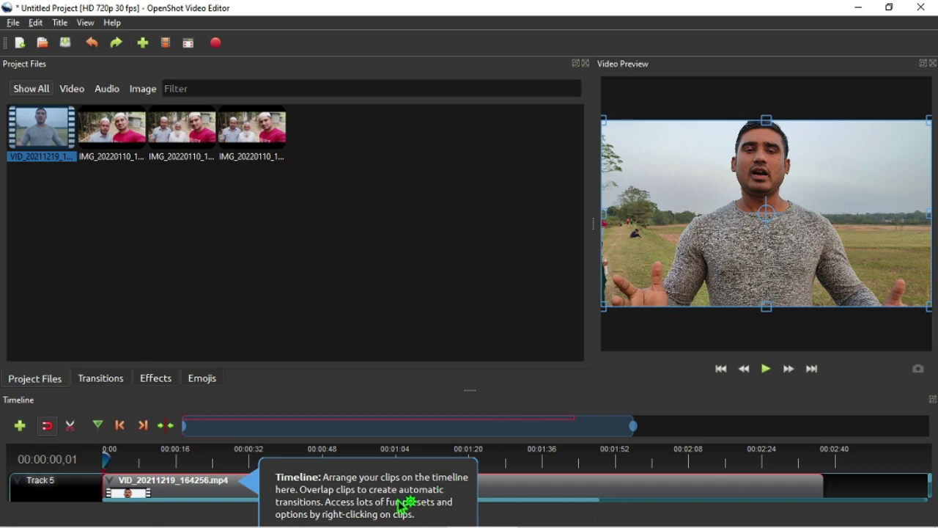
Step: Advance past the tutorial's Timeline tip and dismiss the Video Preview tip
click(307, 475)
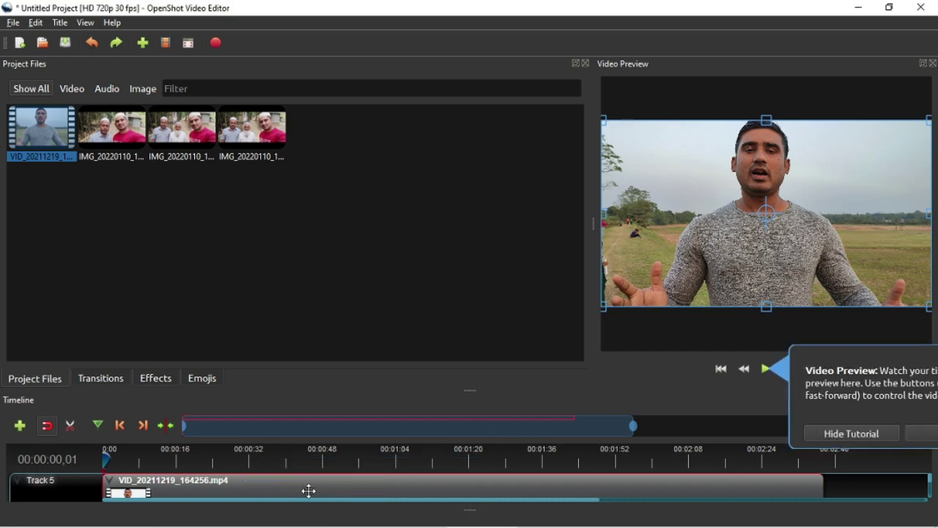
click(843, 385)
click(407, 110)
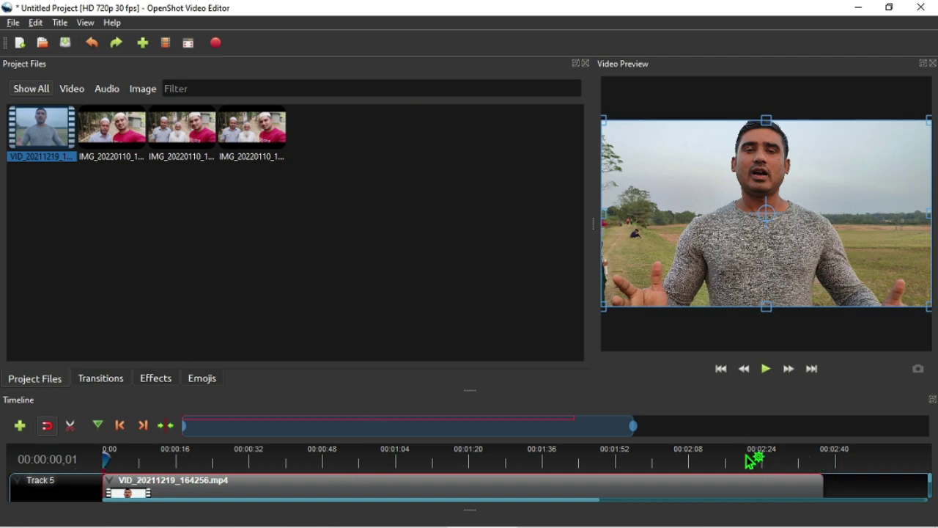
Step: Scrub through the Track 5 video at several points, ending with the playhead at 00:00:30,14
drag(636, 461, 580, 466)
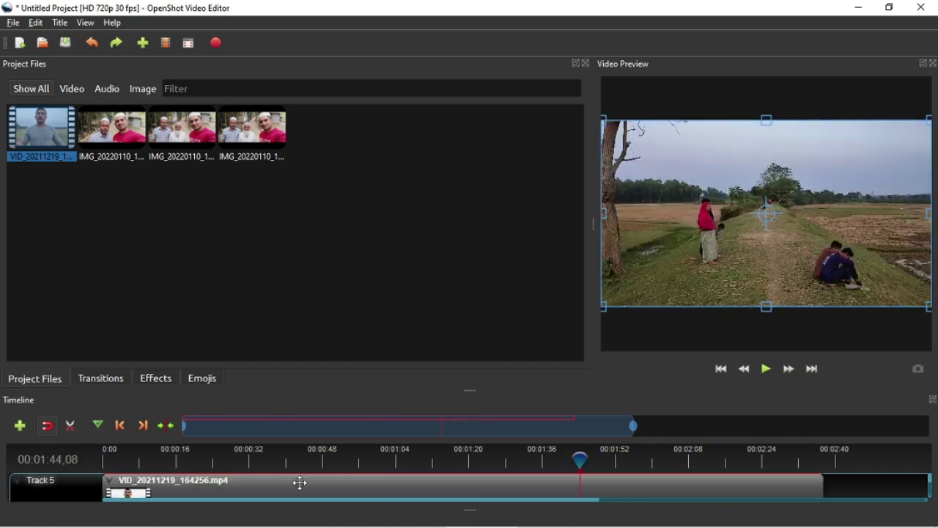
click(195, 458)
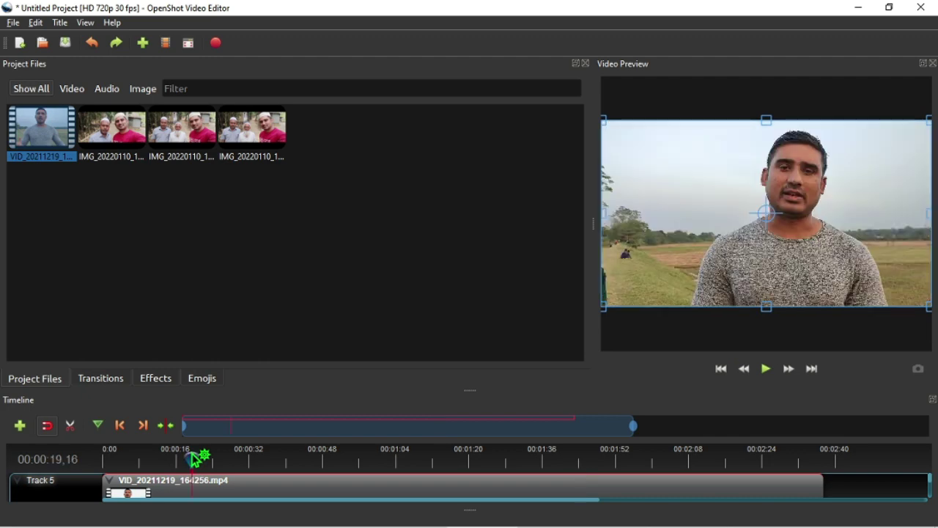
click(126, 463)
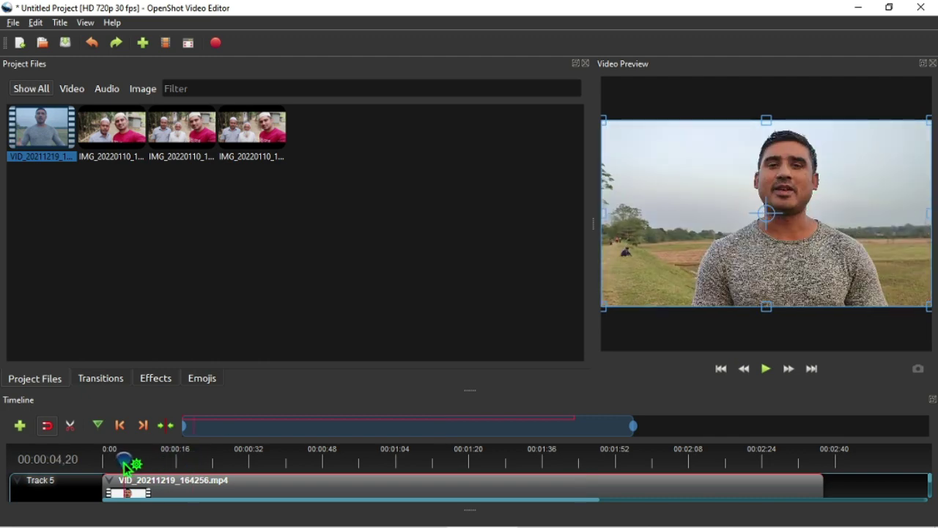
click(198, 463)
click(241, 463)
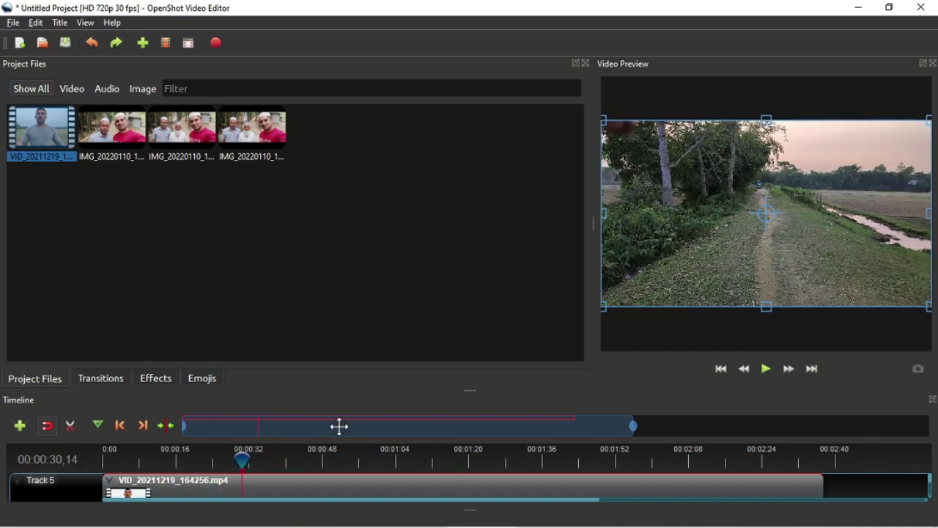
Step: Cut the Track 5 video with the Razor tool at about 00:00:34 and 00:01:18, and turn the razor off
click(70, 426)
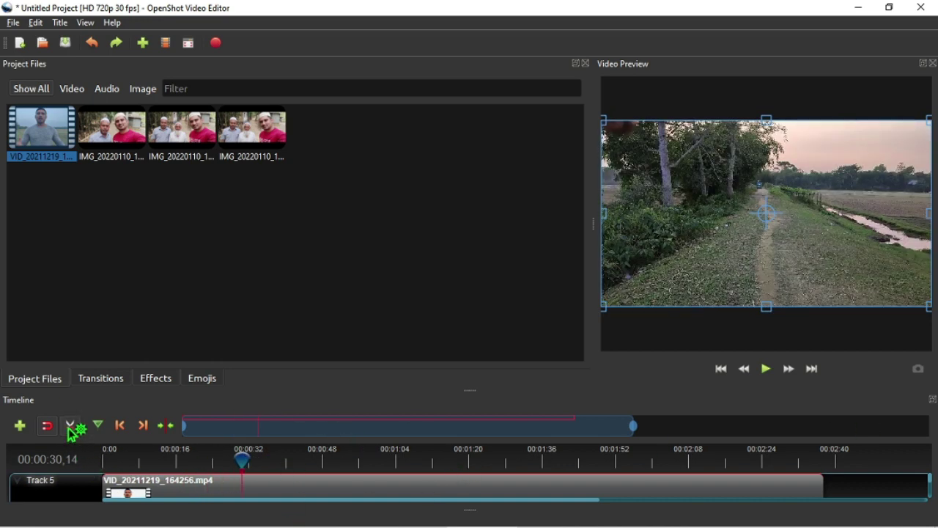
click(261, 485)
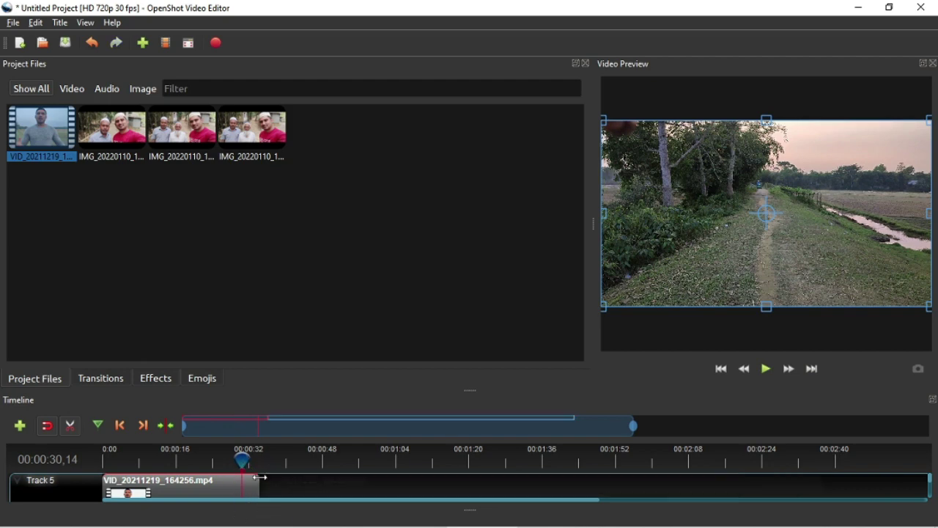
ctrl+click(460, 488)
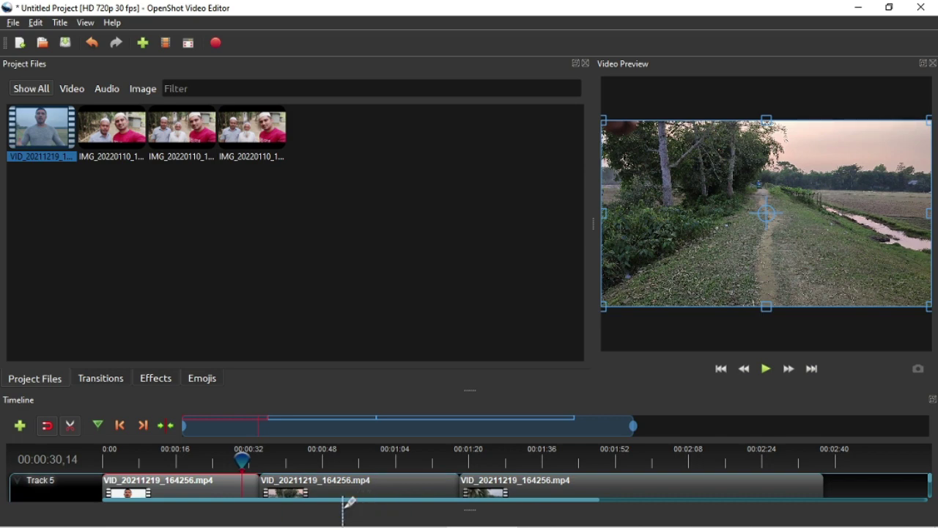
click(70, 431)
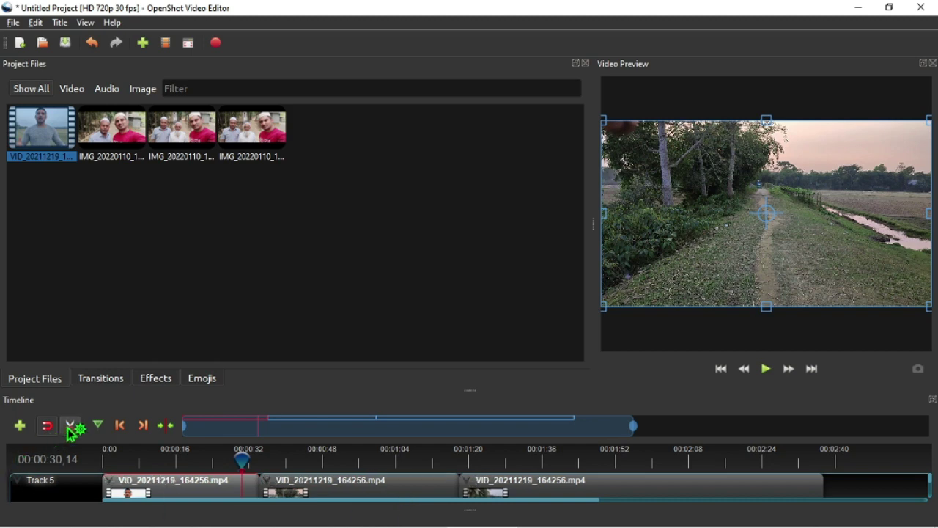
Step: Remove the last and middle segments of the cut video from Track 5, keeping only the first segment
click(598, 493)
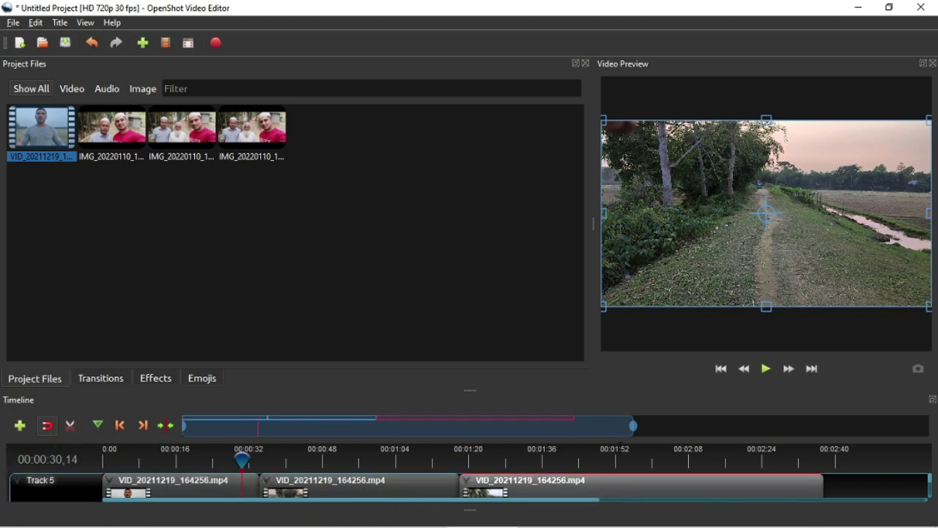
right_click(583, 481)
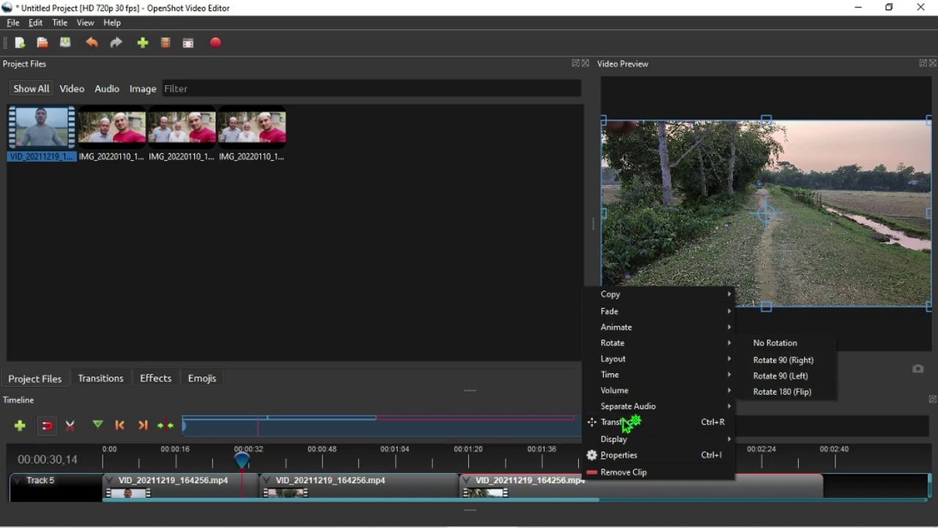
click(633, 472)
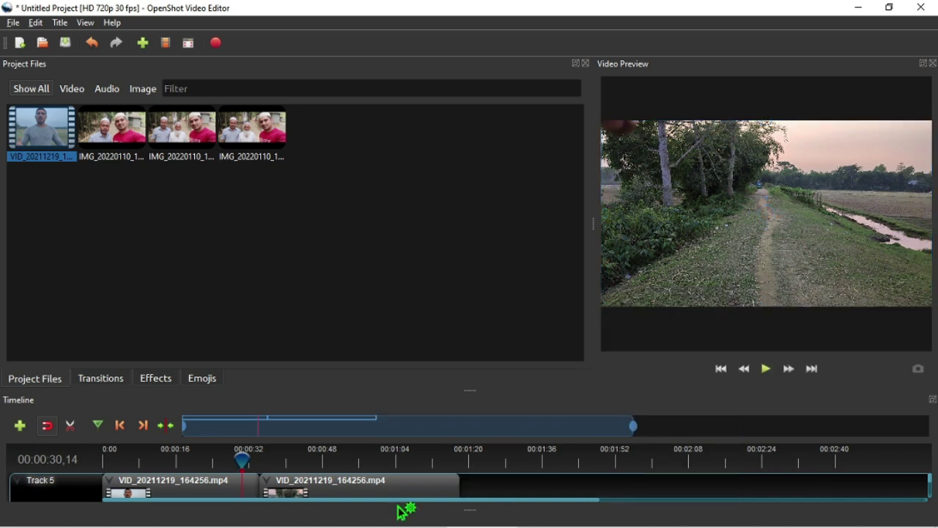
right_click(379, 489)
click(407, 476)
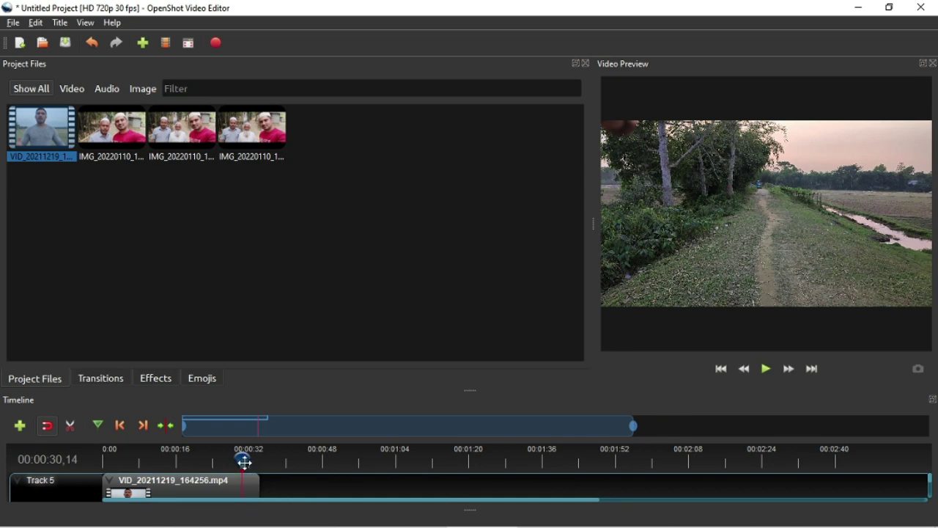
Step: Play the remaining Track 5 segment twice from the start, and leave the playhead at 00:00:02,12
drag(244, 462, 90, 471)
click(765, 368)
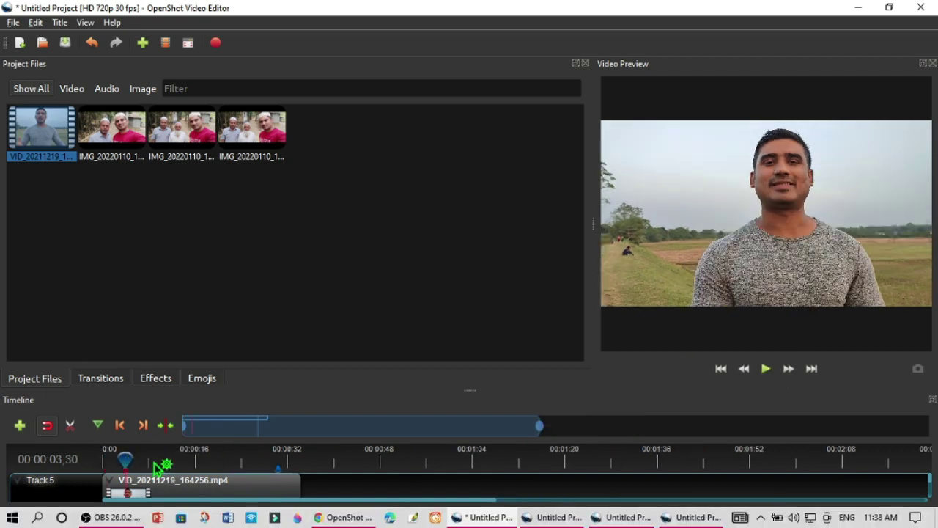
drag(126, 460, 106, 460)
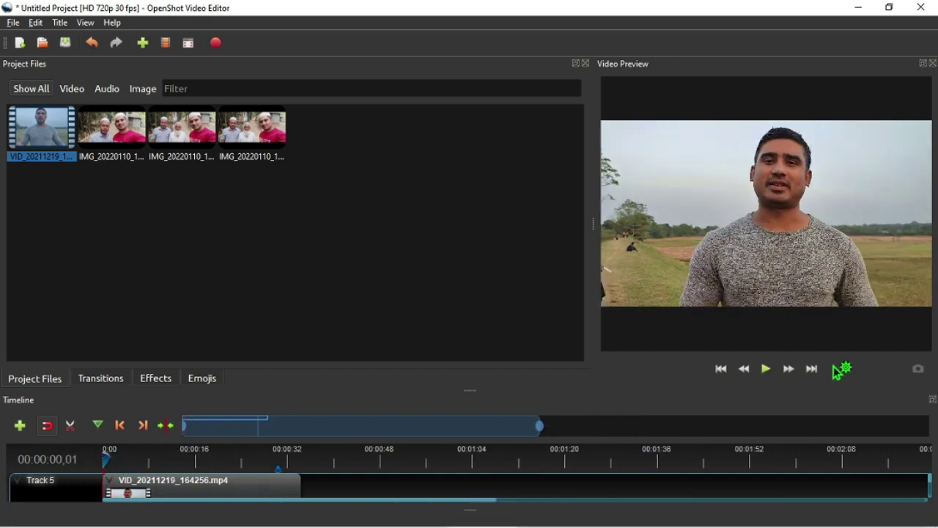
click(774, 370)
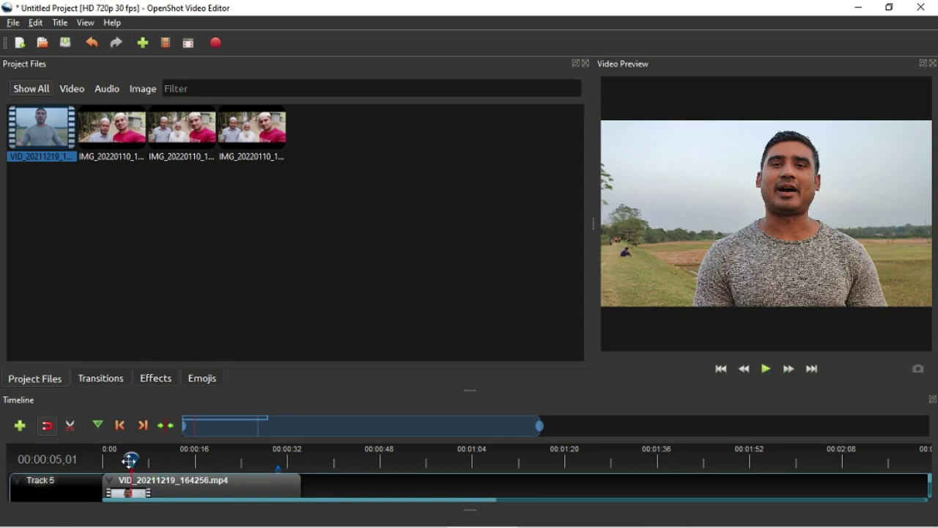
drag(129, 460, 115, 460)
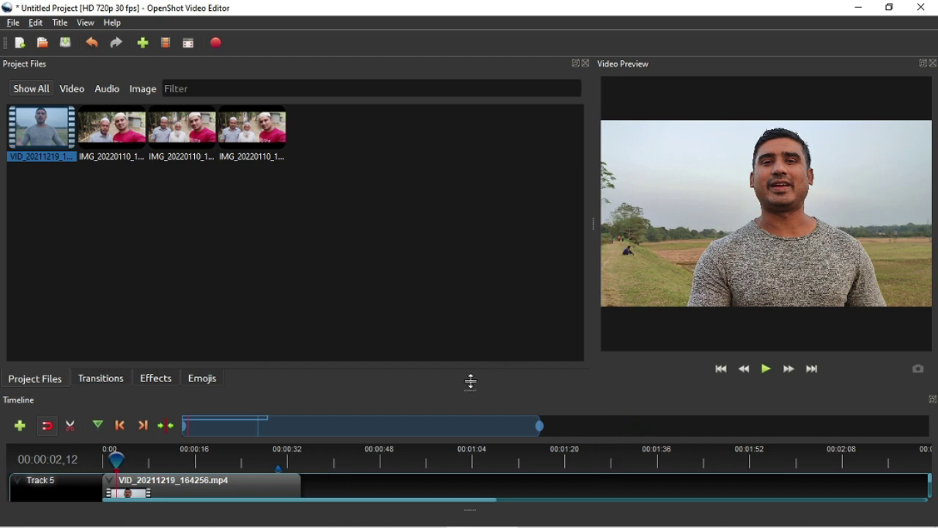
Step: Enlarge the timeline area to reveal more tracks, and place the first imported image on Track 4 where the Track 5 clip ends
drag(470, 381, 490, 247)
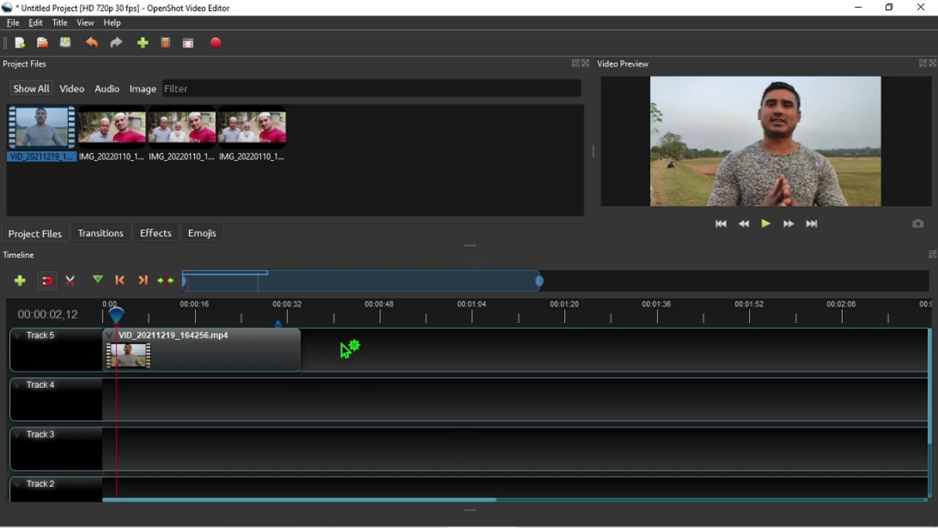
drag(129, 141, 307, 387)
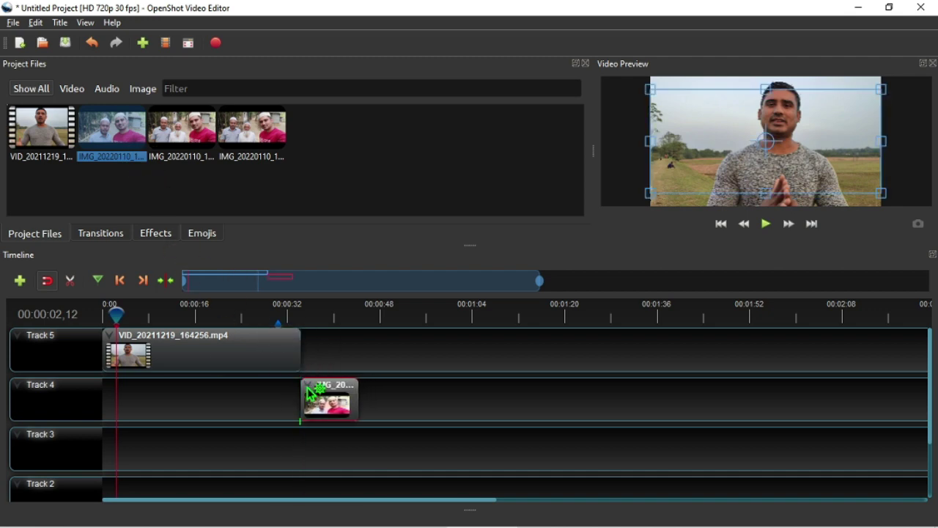
Step: Place the second and third images on Track 4 directly after the first, and play the video-to-image changeover from about 00:00:31
drag(198, 134, 384, 412)
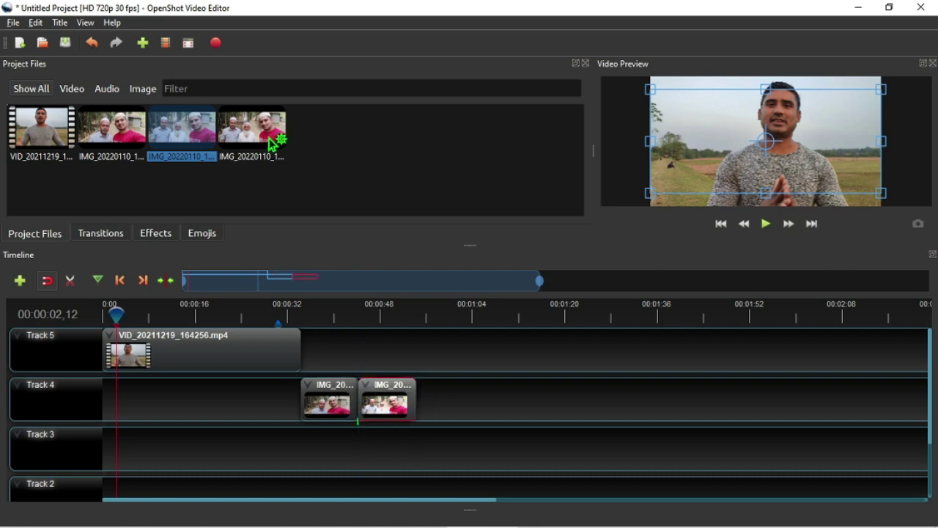
drag(273, 139, 427, 393)
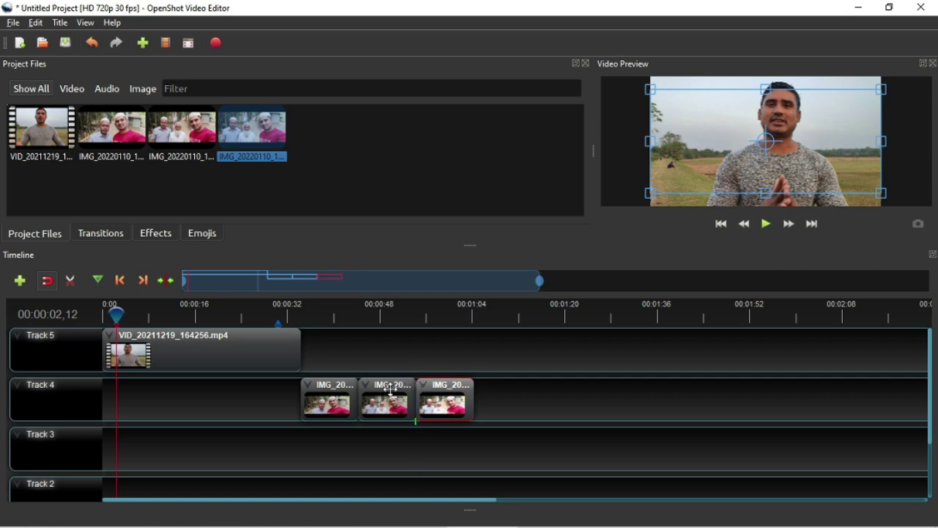
click(279, 313)
click(768, 225)
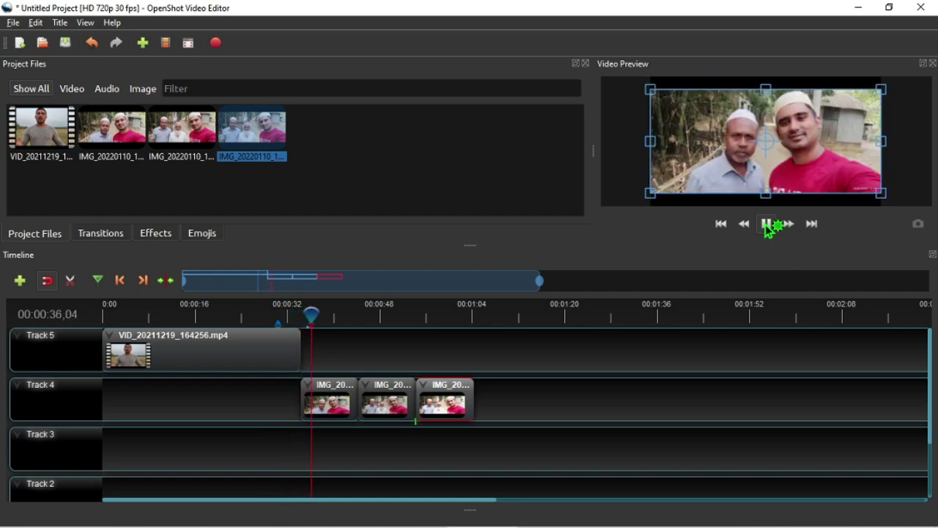
click(768, 229)
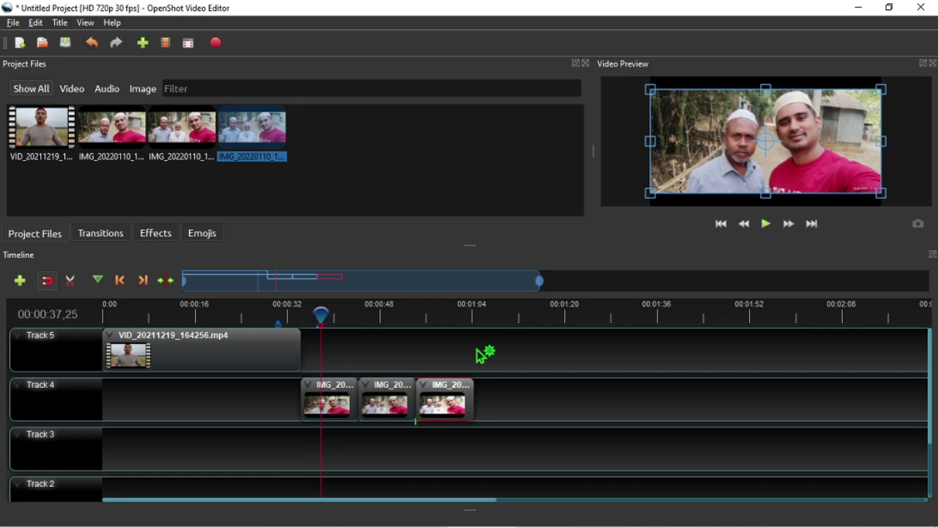
Step: Look through the Time speed options, including Fast, for the first image clip on Track 4, and leave without choosing one
click(335, 408)
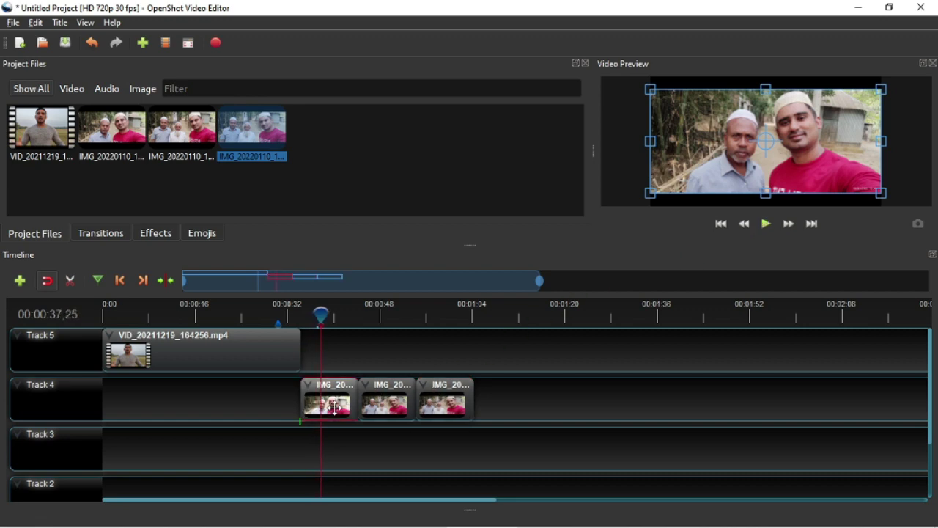
right_click(338, 405)
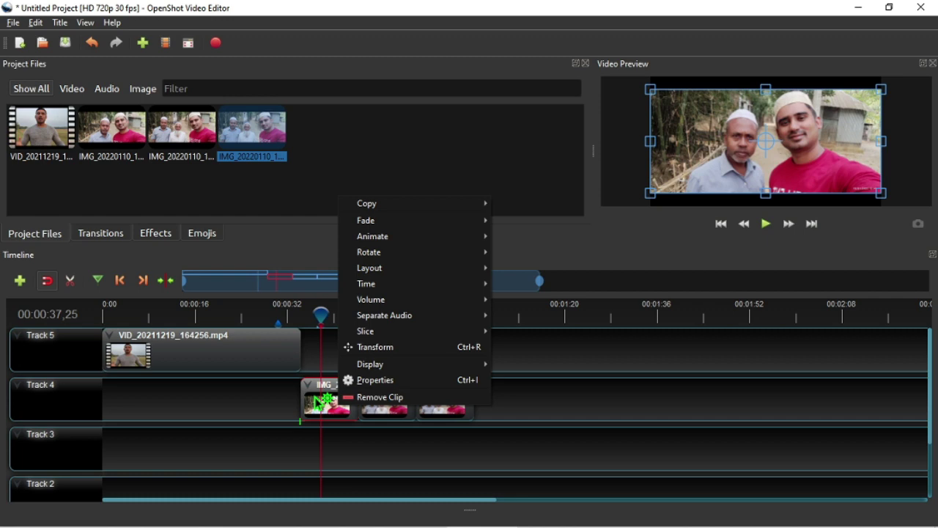
mouse_move(368, 287)
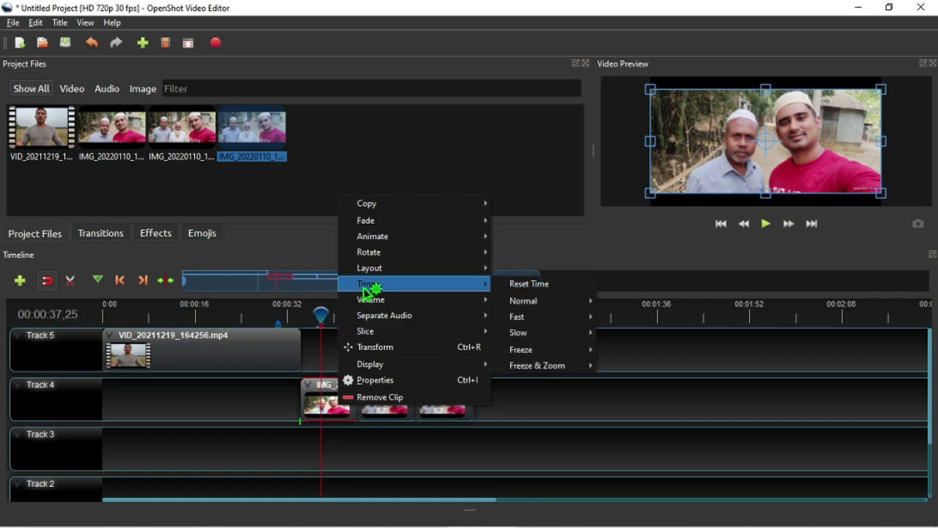
mouse_move(565, 320)
mouse_move(627, 318)
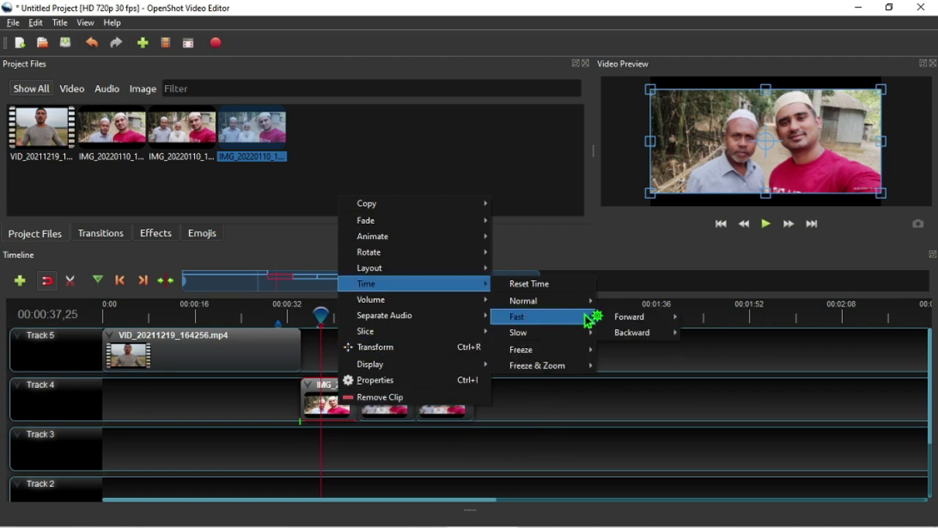
click(613, 420)
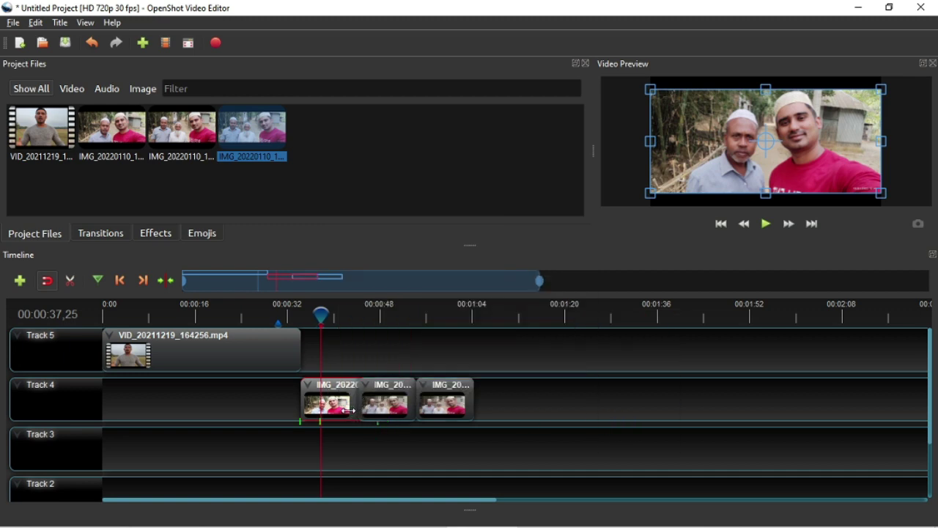
Step: Shorten the three image clips on Track 4 to about 4 to 5 seconds each and place them end to end
click(348, 411)
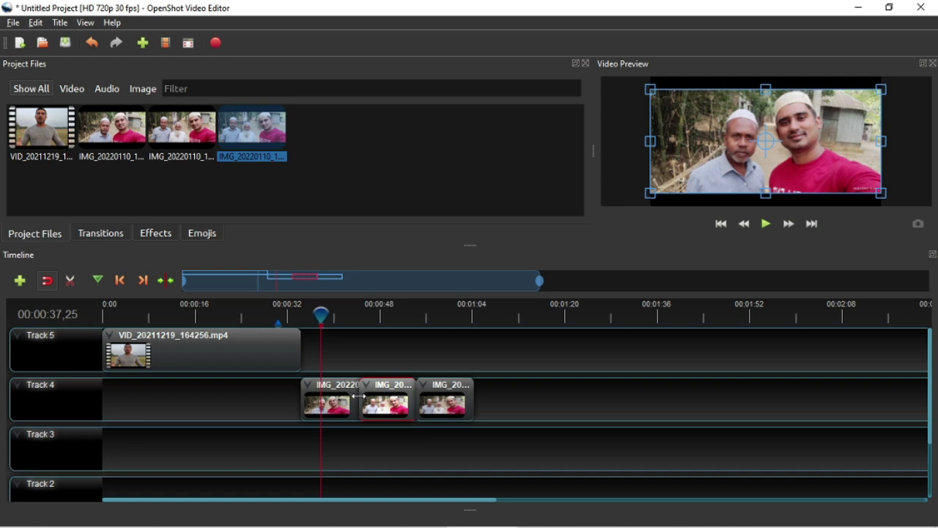
click(473, 399)
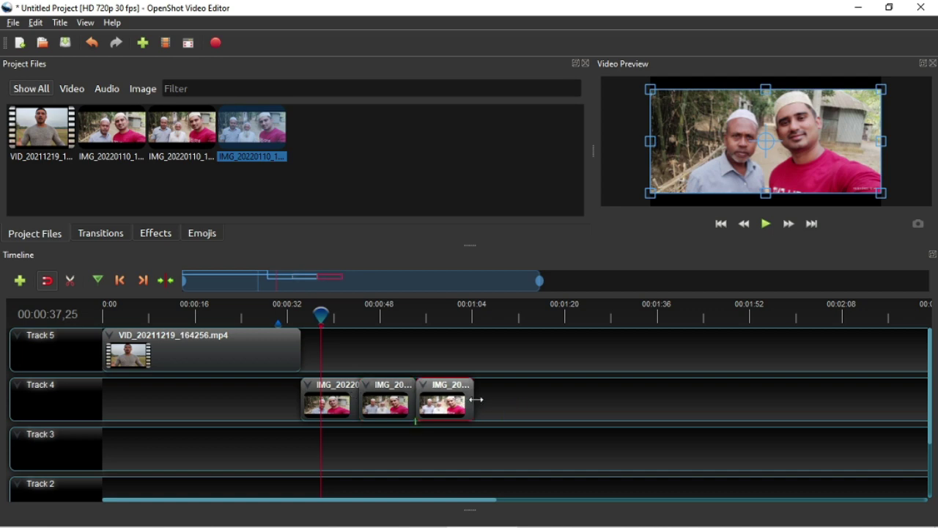
drag(476, 400, 440, 404)
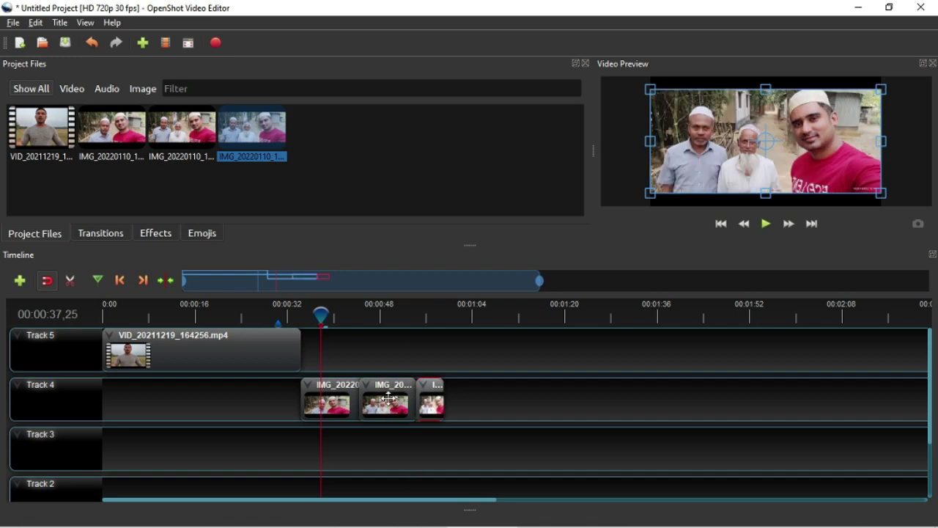
drag(432, 399, 513, 402)
click(417, 398)
click(375, 405)
Step: Play the shortened image sequence on Track 4, and move the playhead back to 00:00:31,16
click(766, 223)
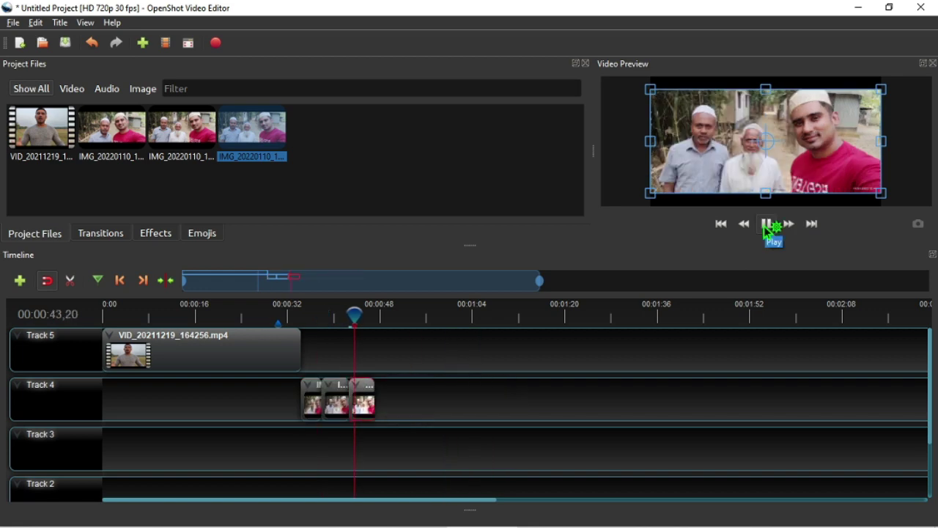
click(766, 224)
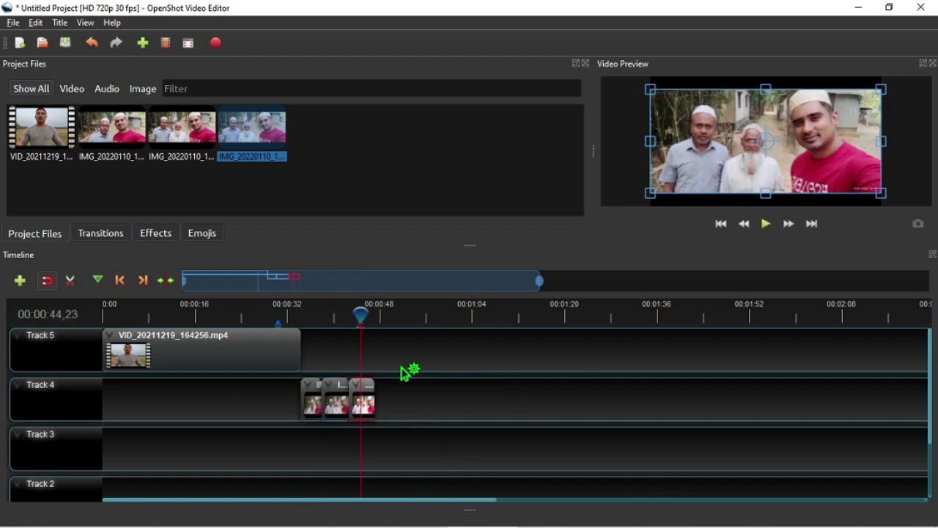
click(286, 314)
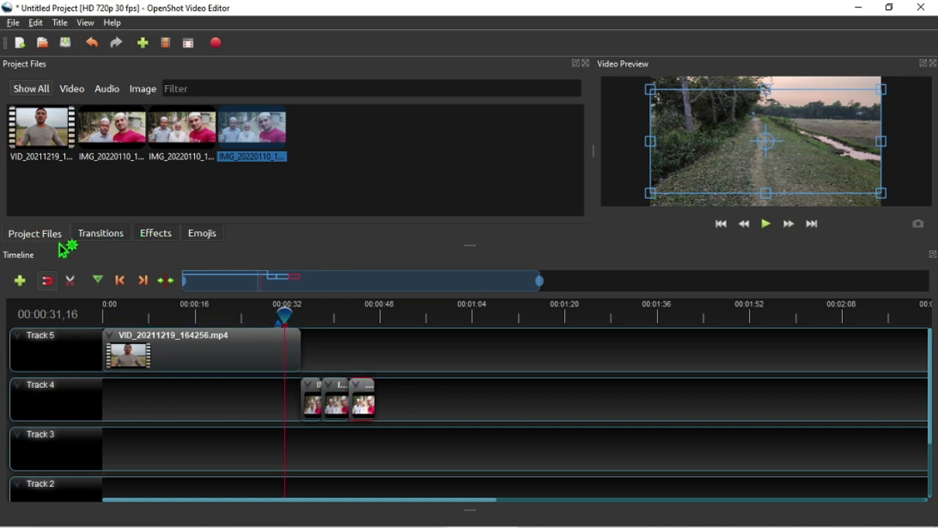
Step: Add the radial ripple transition at the start of the first image on Track 4, and play it from 00:00:31,16
click(97, 236)
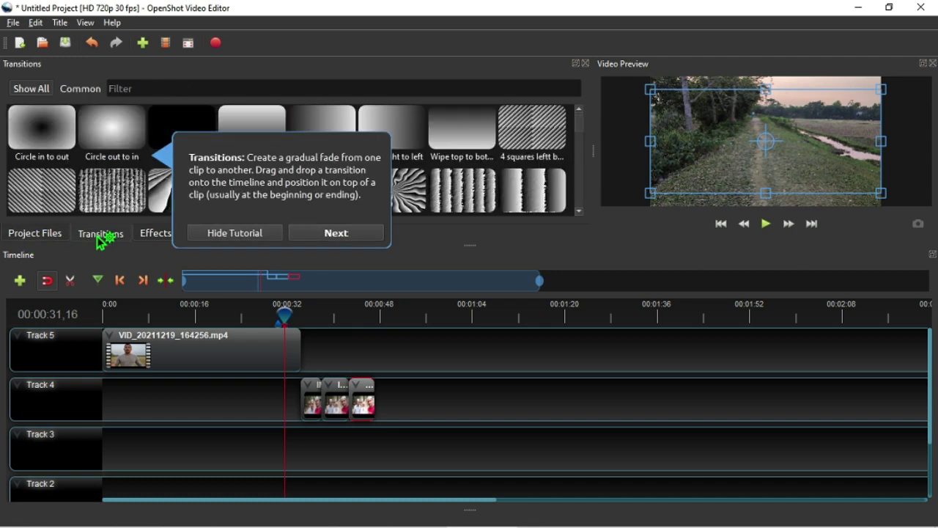
click(355, 235)
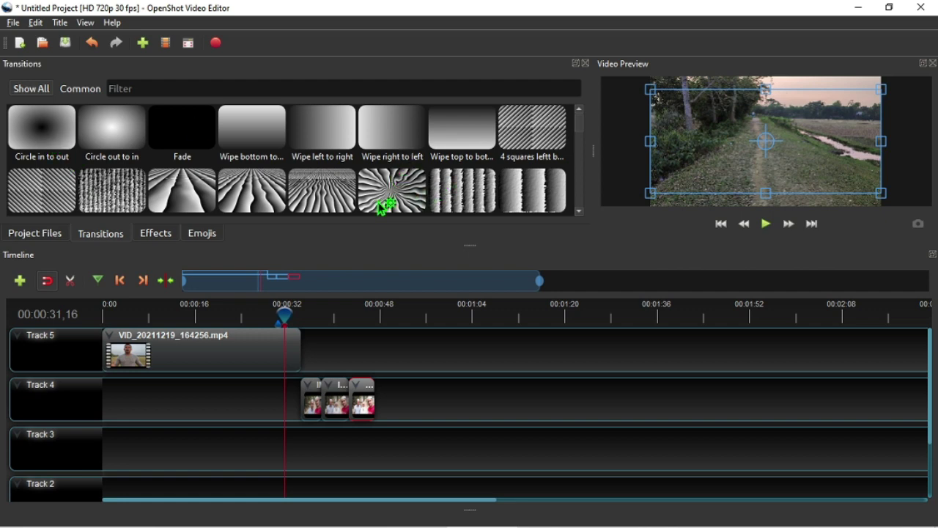
drag(383, 205, 303, 397)
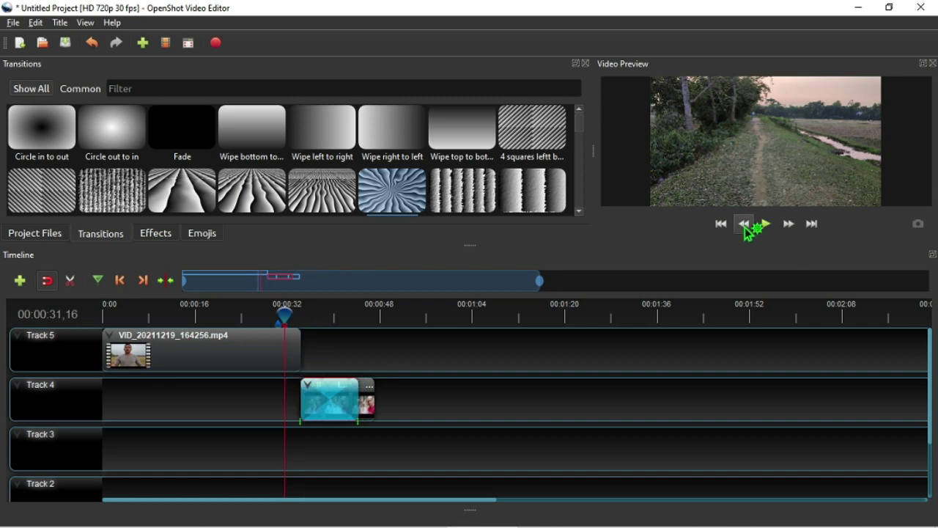
click(773, 227)
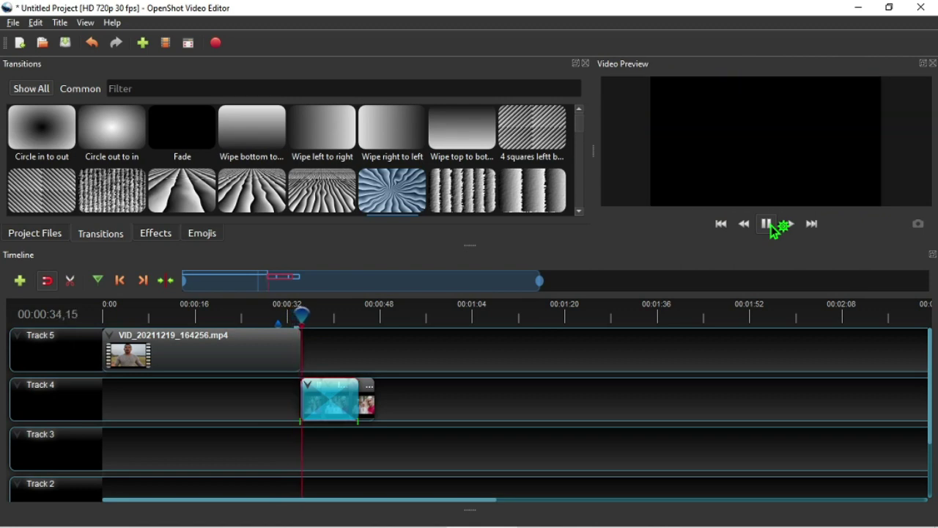
click(769, 225)
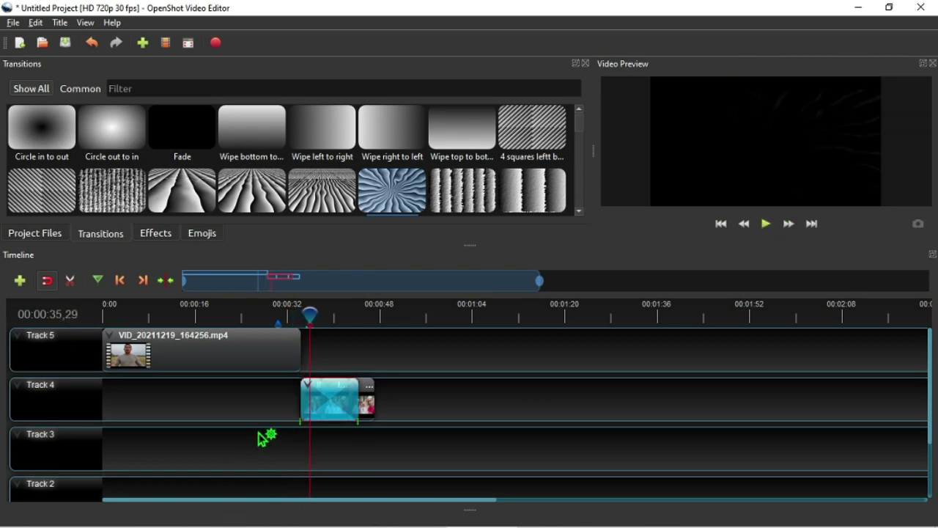
Step: Shorten the transition to about 1.5 seconds, space out the second and third images, and place the transition at the first image's end
mouse_move(318, 400)
mouse_down()
mouse_move(313, 457)
mouse_move(310, 449)
mouse_up()
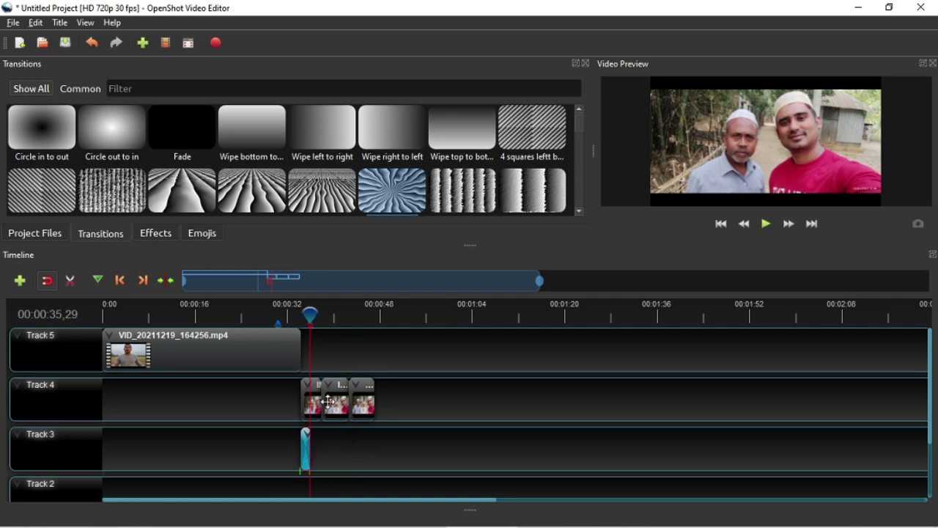
mouse_move(365, 396)
mouse_down()
mouse_move(388, 396)
mouse_move(356, 406)
mouse_up()
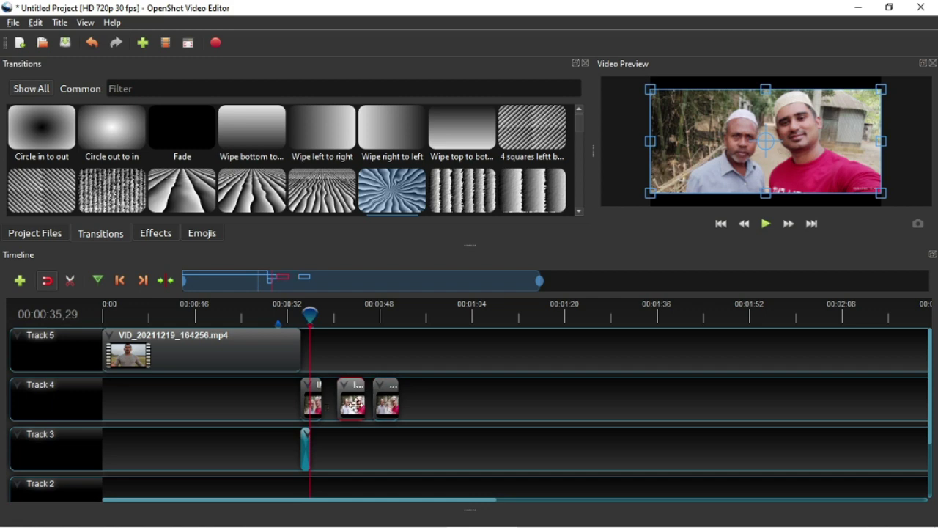
drag(305, 449, 327, 413)
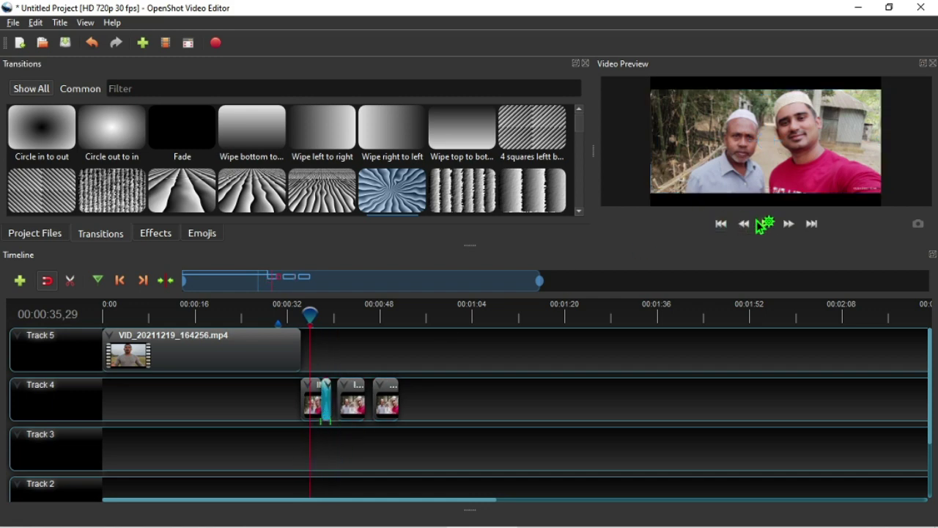
Step: Play the repositioned transition, and move it to the empty part of Track 4 at about 00:01:08
click(766, 224)
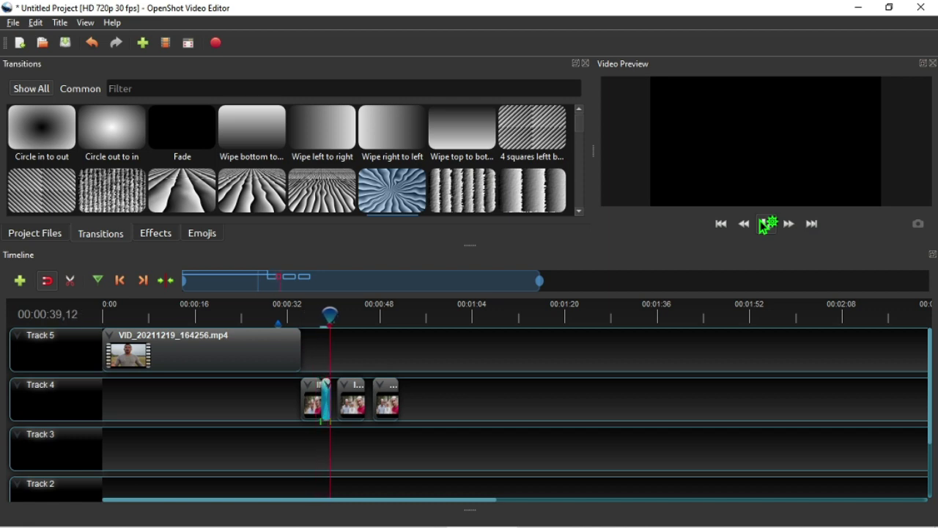
click(766, 224)
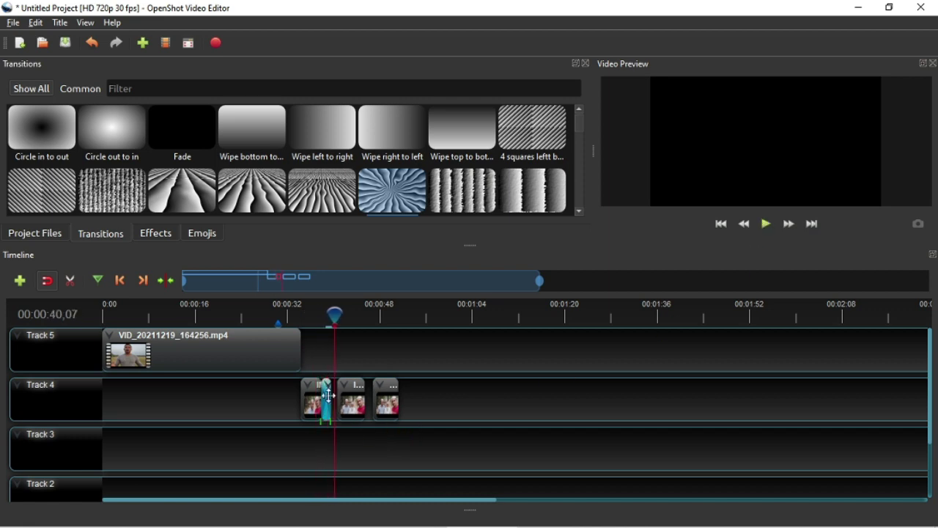
drag(325, 398, 500, 388)
Step: Open the effects collection, dismiss its tutorial tip, and try to apply the Blur effect near the first image on Track 4
click(155, 234)
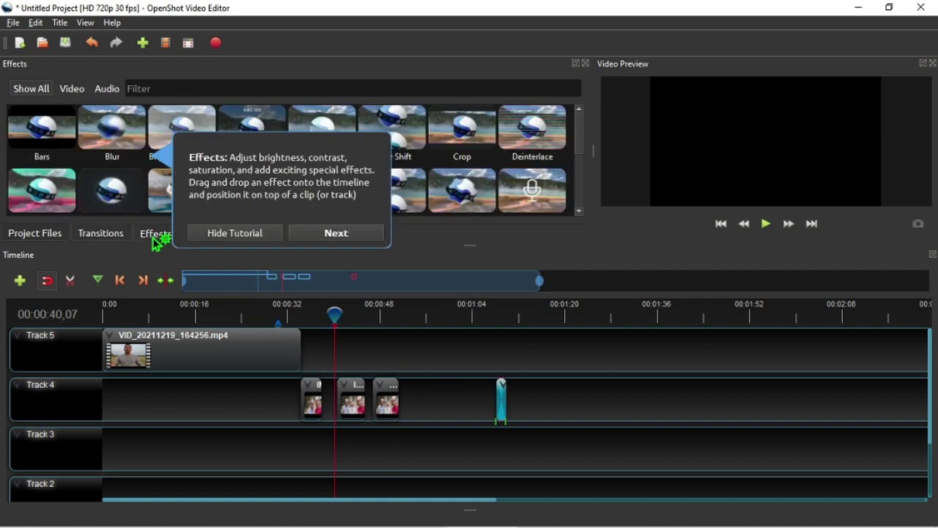
click(356, 234)
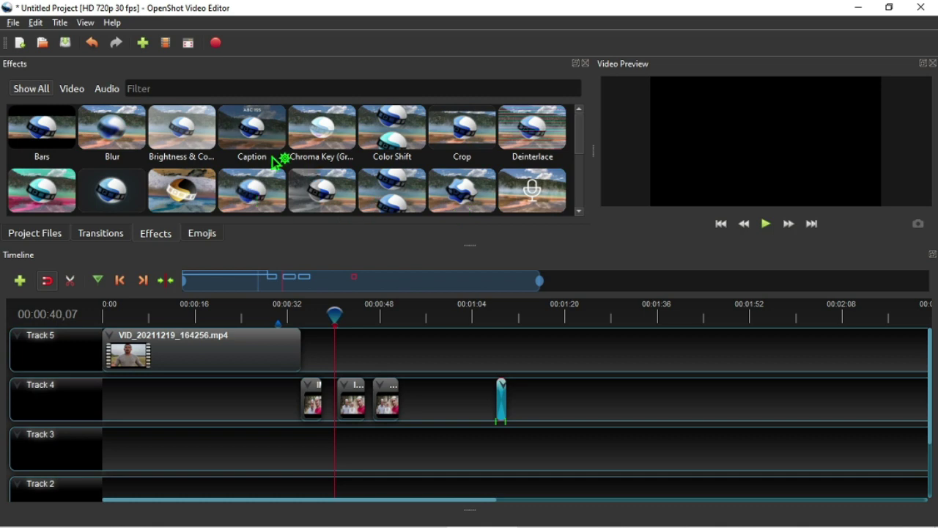
drag(132, 141, 328, 417)
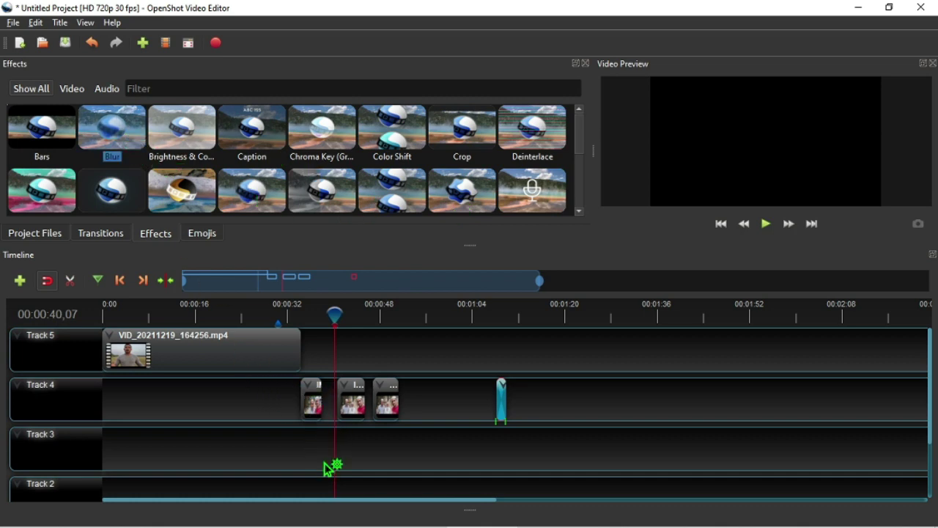
Step: Place the Joker emoji on Track 3 at about 00:00:37, and move the playhead to 00:00:50,27
drag(328, 469, 317, 450)
drag(332, 316, 397, 323)
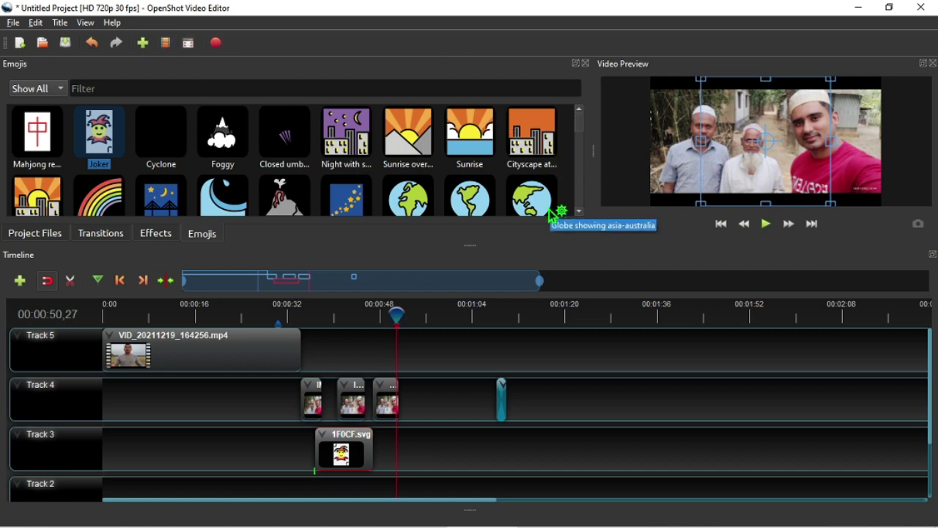
Step: Open the video export settings and set the file name to Vlog video
click(219, 45)
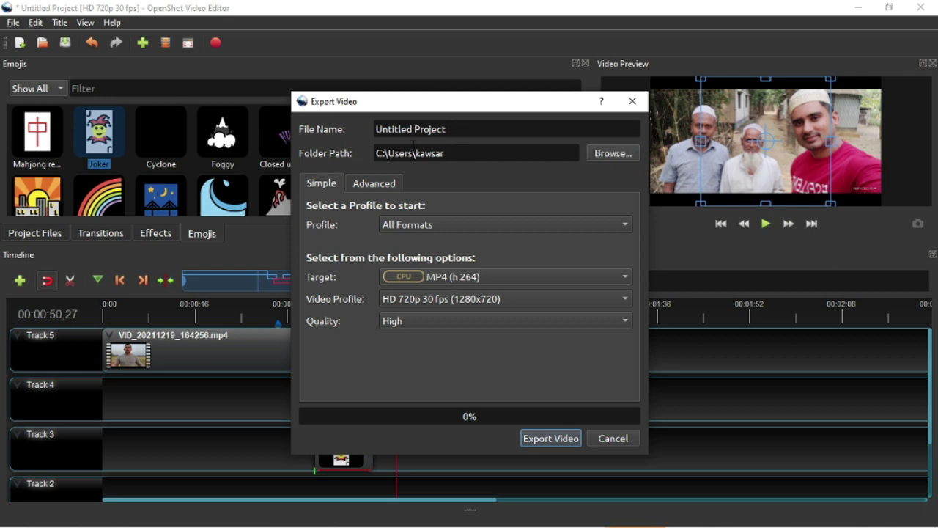
drag(459, 131, 306, 135)
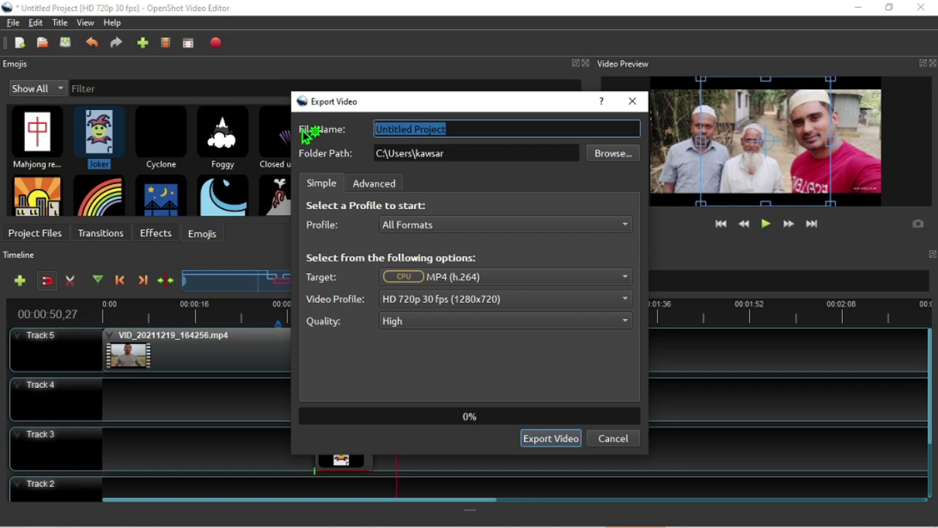
text(Vlog video)
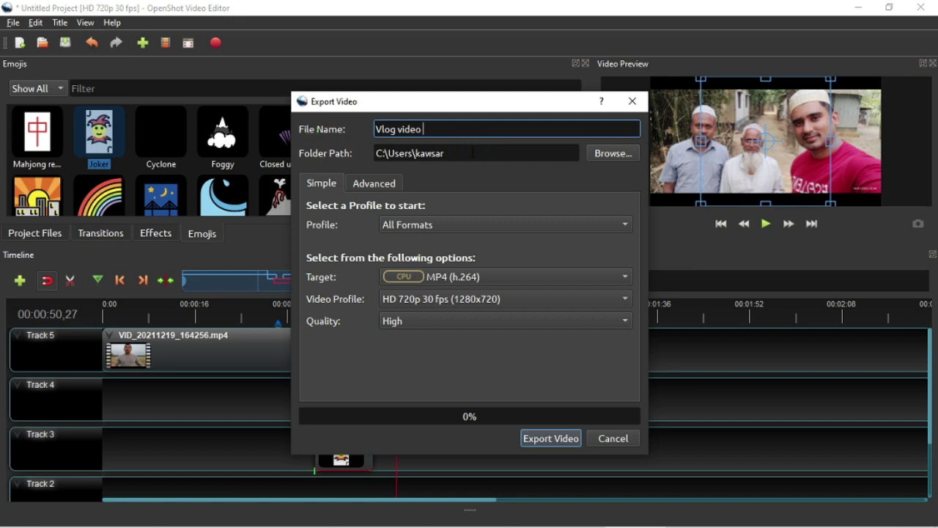
Step: Browse to the Desktop as the export folder, and cancel both the folder selection and the export
click(616, 156)
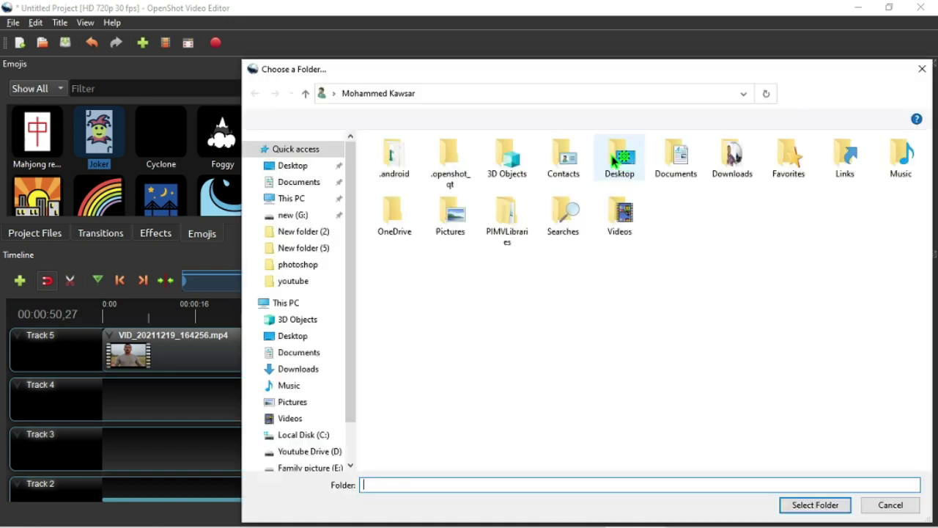
click(296, 338)
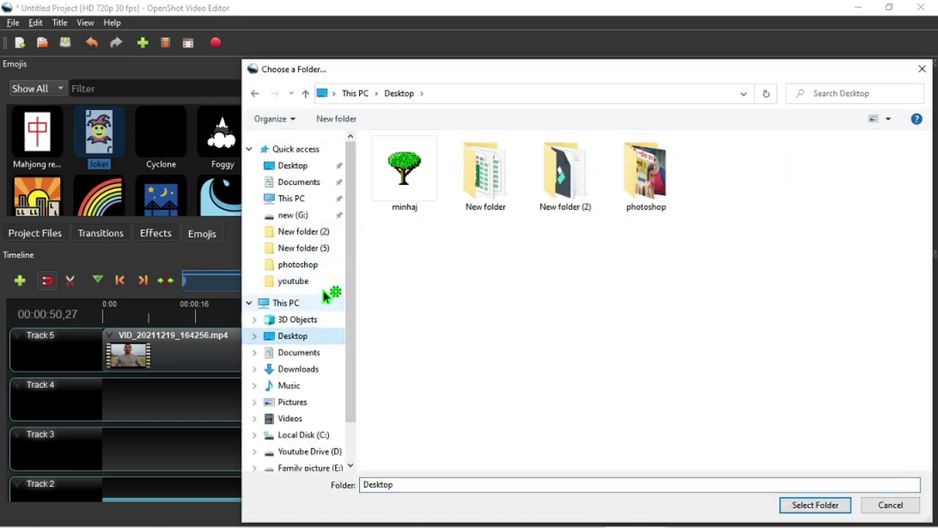
click(922, 70)
click(632, 101)
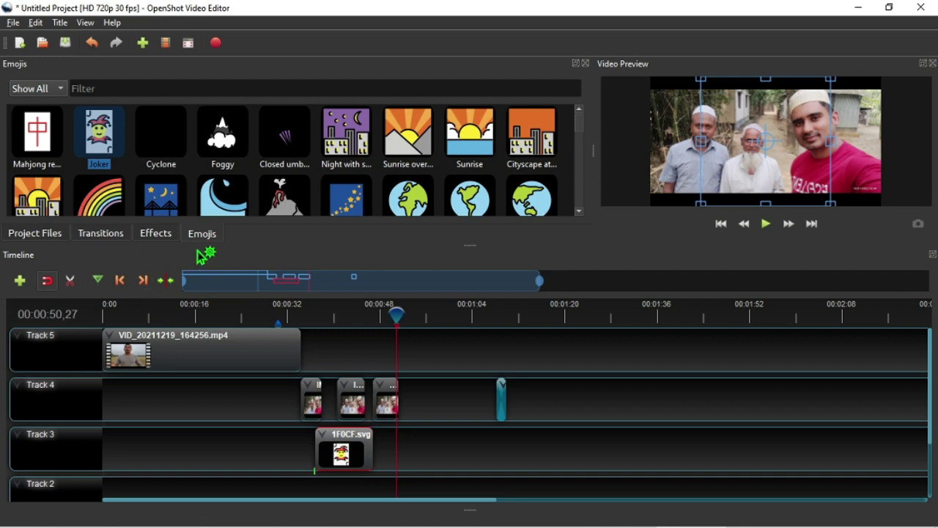
Step: Scrub through the Track 5 video to 00:00:10,22, and centre and slightly widen the visible timeline range
click(152, 314)
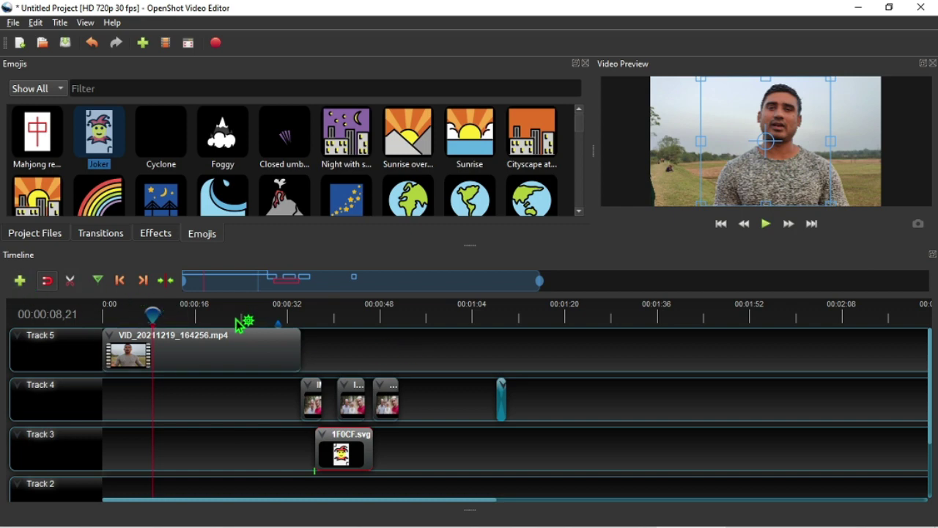
click(202, 318)
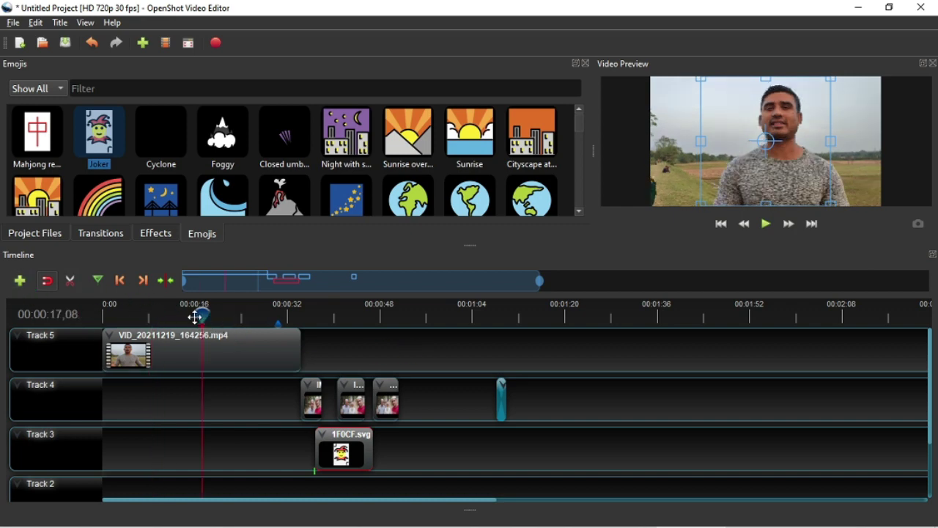
drag(226, 317, 164, 318)
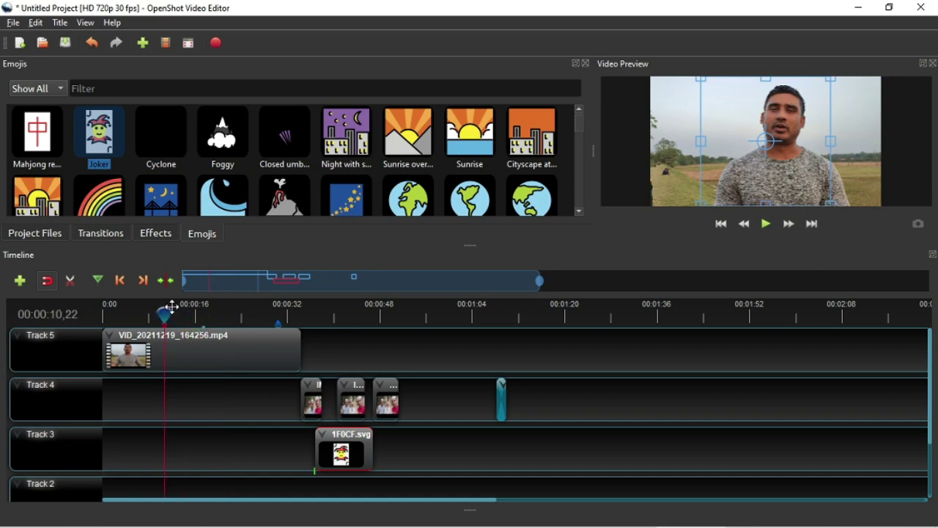
click(170, 280)
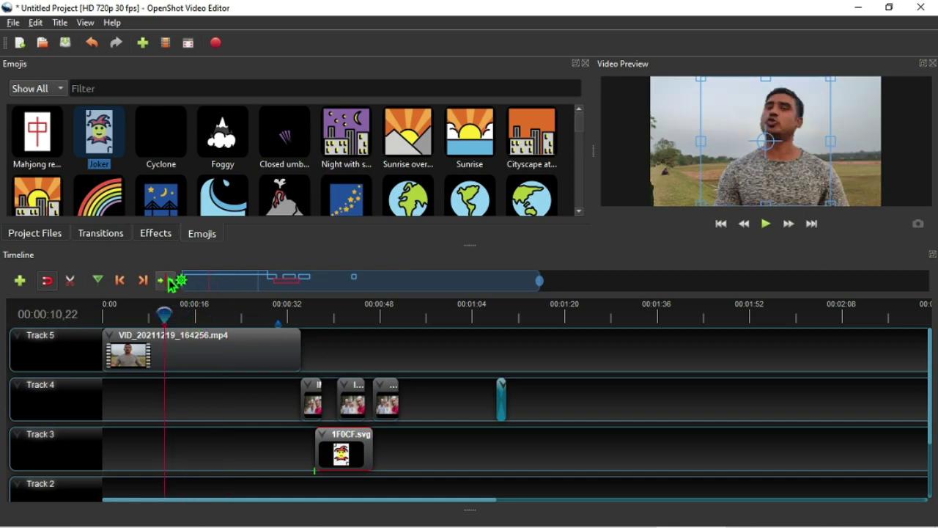
drag(542, 280, 585, 281)
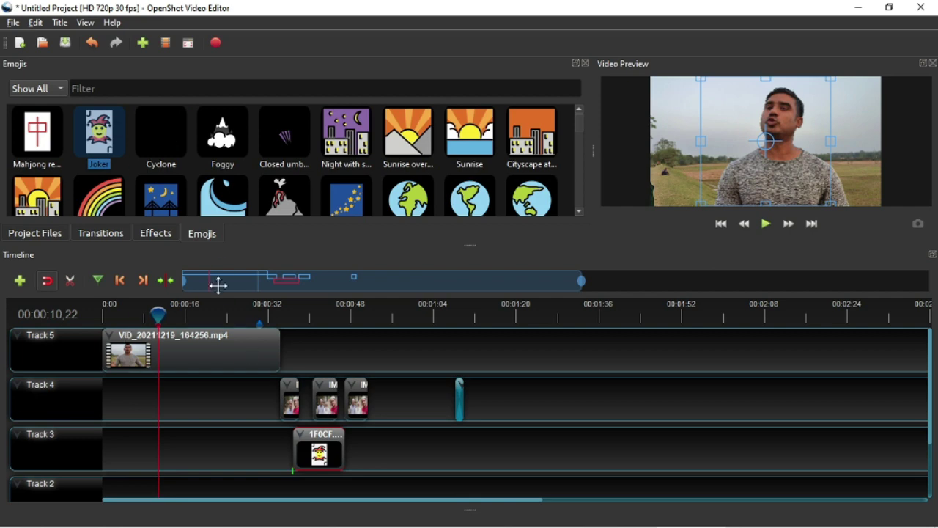
Step: Look over the project files and browse the transitions and effects collections through to their last entries
click(33, 236)
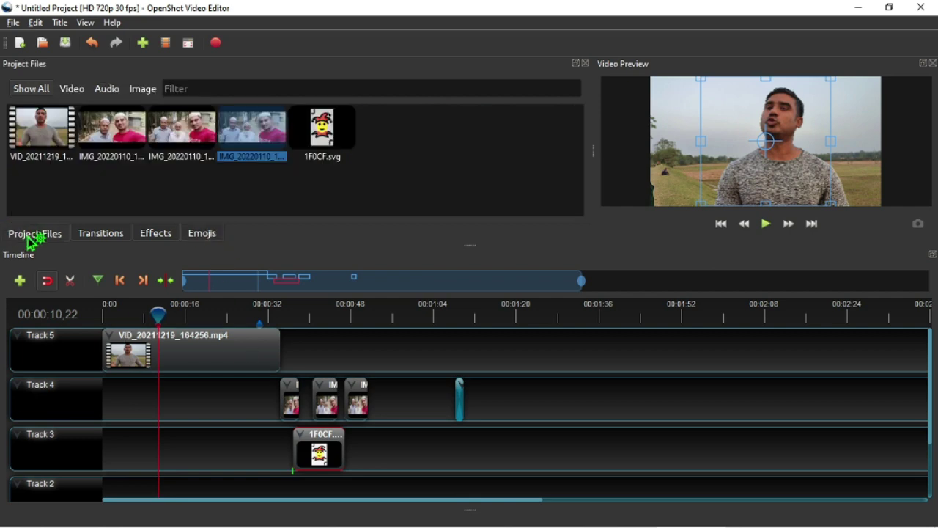
click(99, 234)
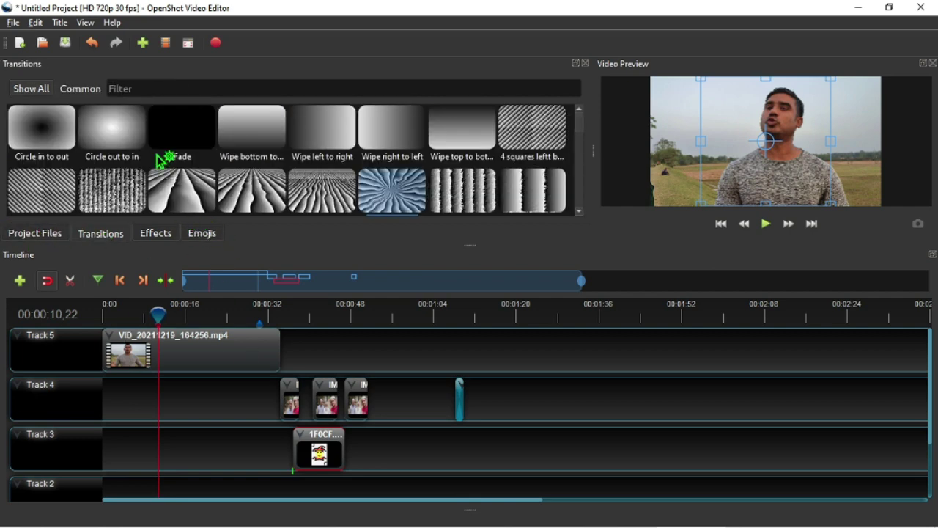
scroll(166, 156, down, 2)
scroll(166, 156, down, 15)
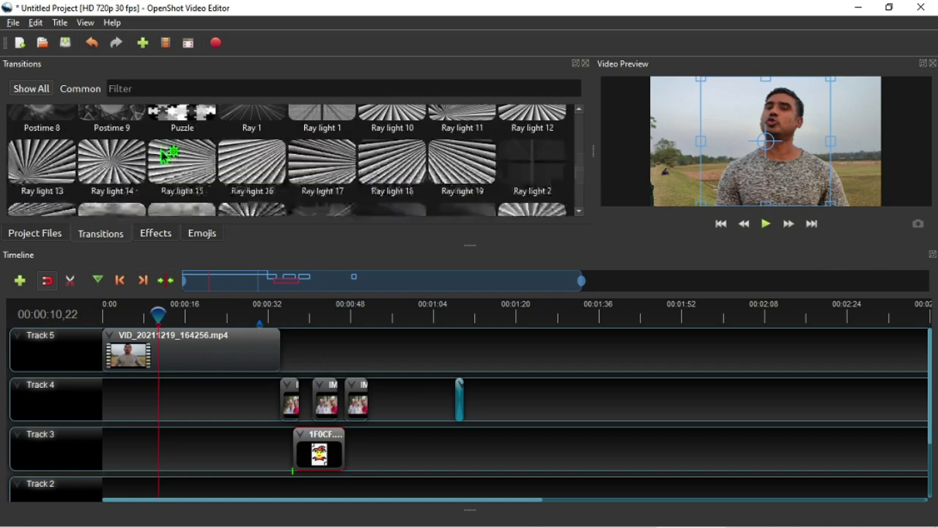
scroll(168, 154, down, 5)
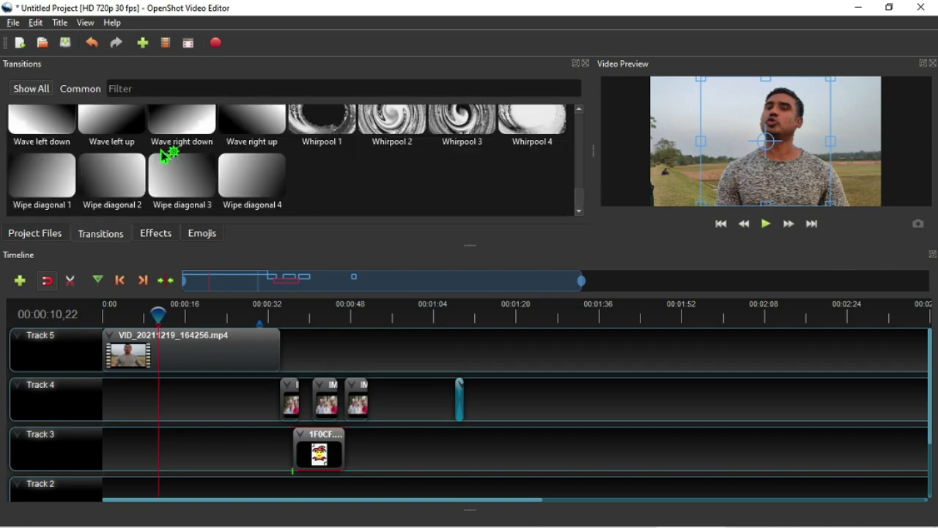
click(161, 234)
scroll(249, 183, down, 5)
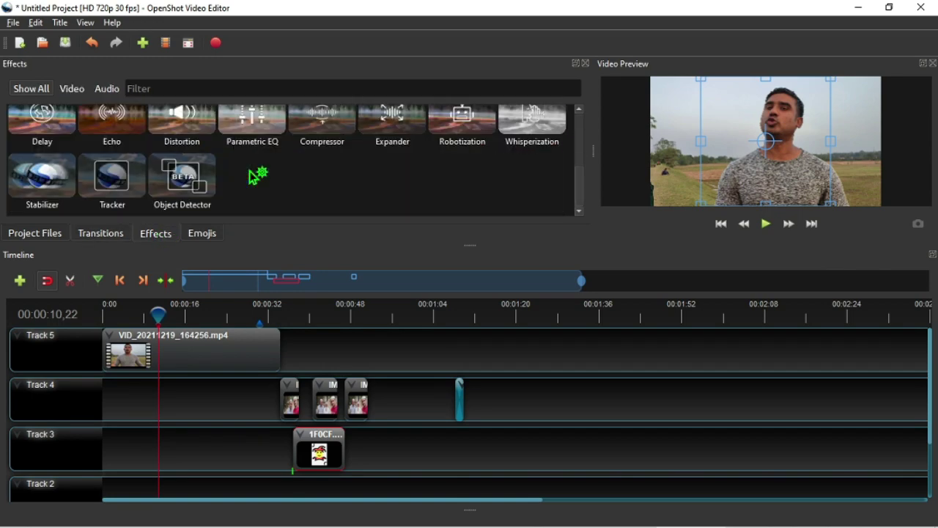